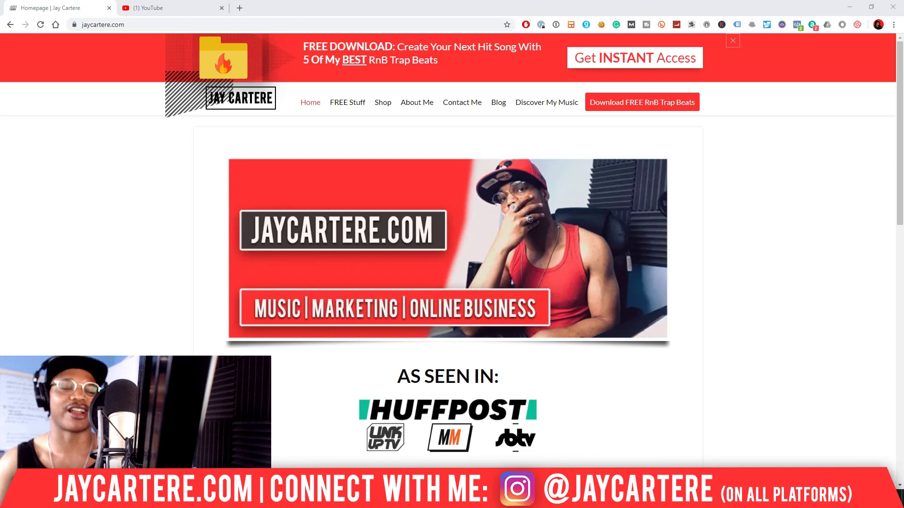
# - Minimize Chrome to reveal the 'studio one tutorial' session in Studio One
pyautogui.click(846, 5)
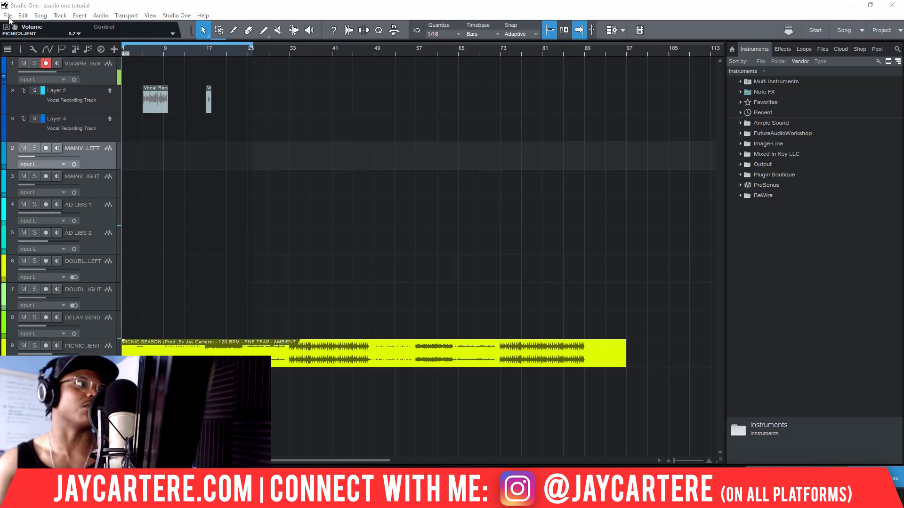
# - Open Export Mixdown from the Song menu and nudge the dialog slightly right
pyautogui.click(22, 15)
pyautogui.moveTo(35, 19)
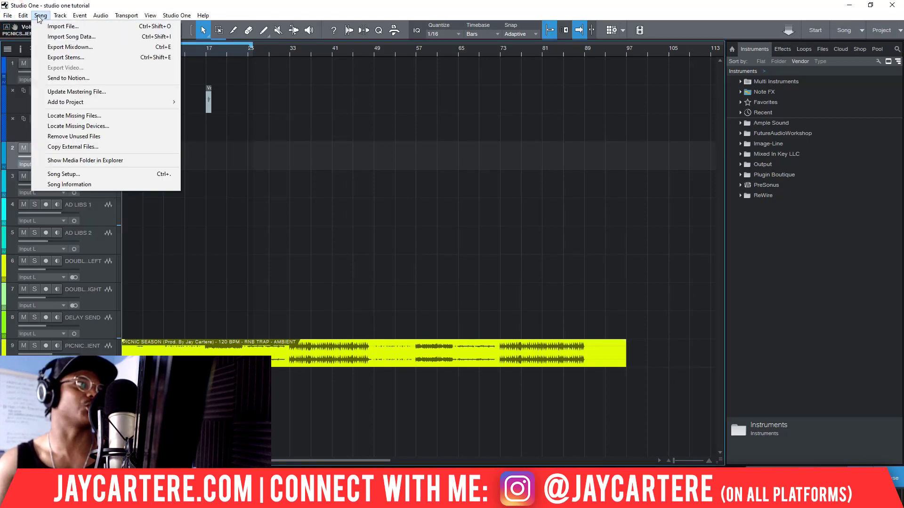
pyautogui.click(67, 48)
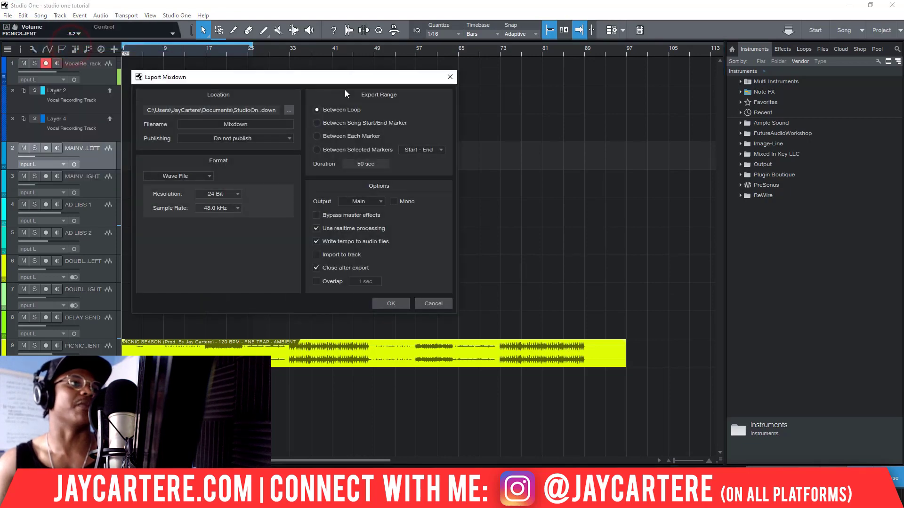
pyautogui.moveTo(349, 78); pyautogui.dragTo(374, 77)
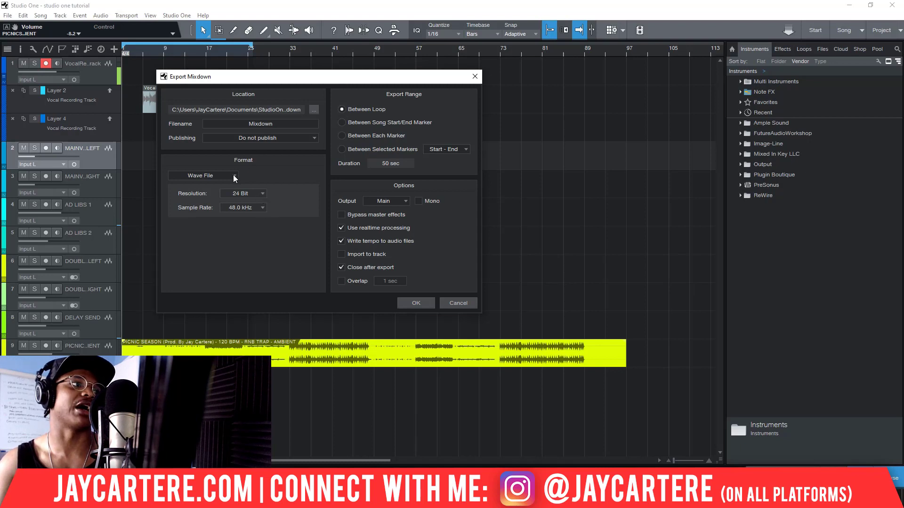
pyautogui.click(262, 208)
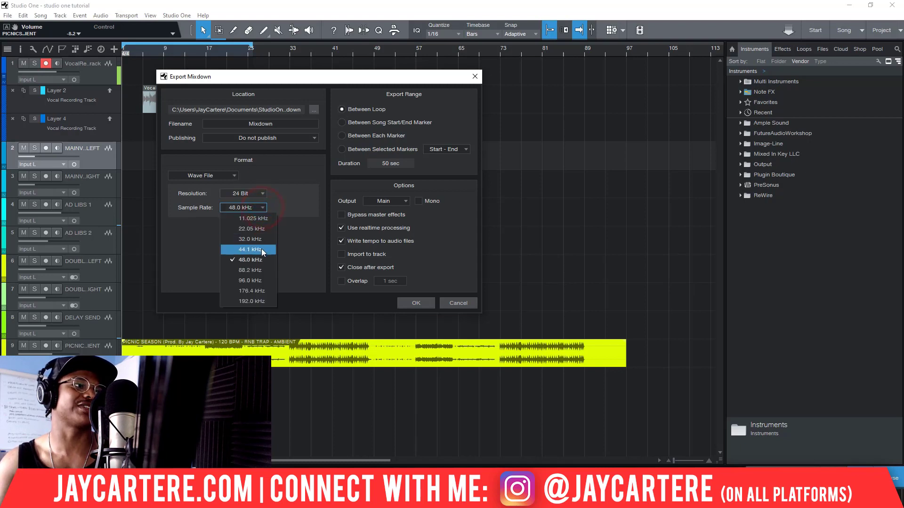
pyautogui.click(303, 244)
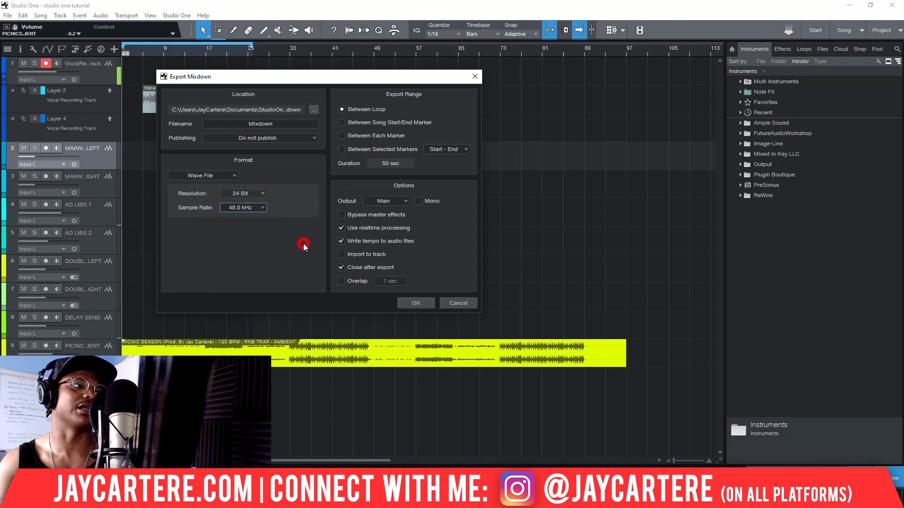
pyautogui.click(261, 194)
pyautogui.click(301, 197)
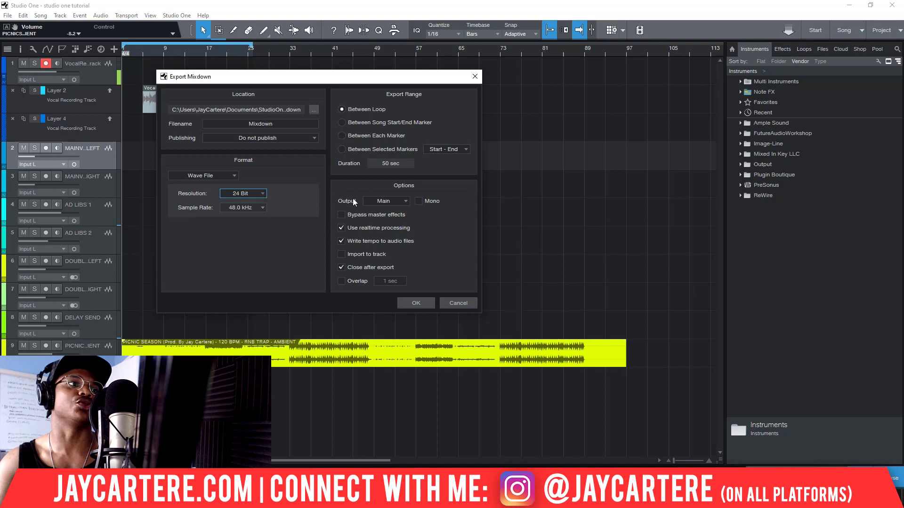
pyautogui.click(342, 229)
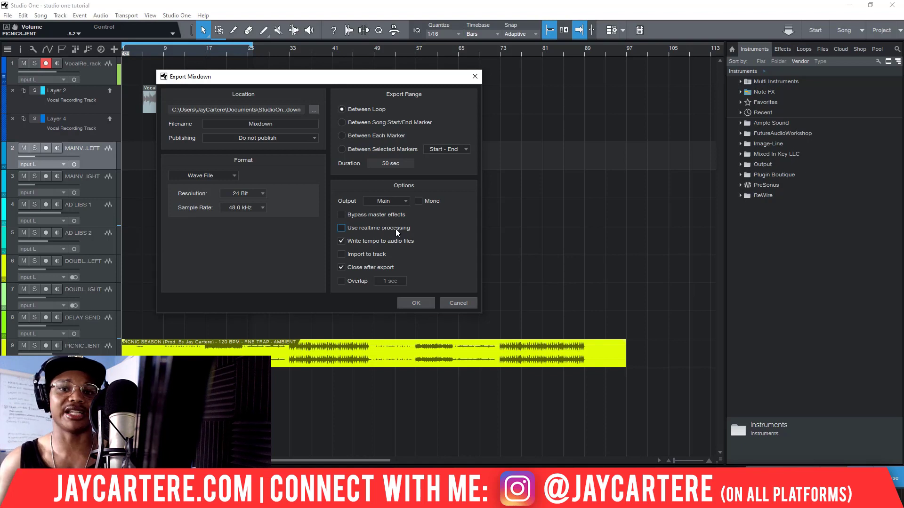
pyautogui.click(396, 228)
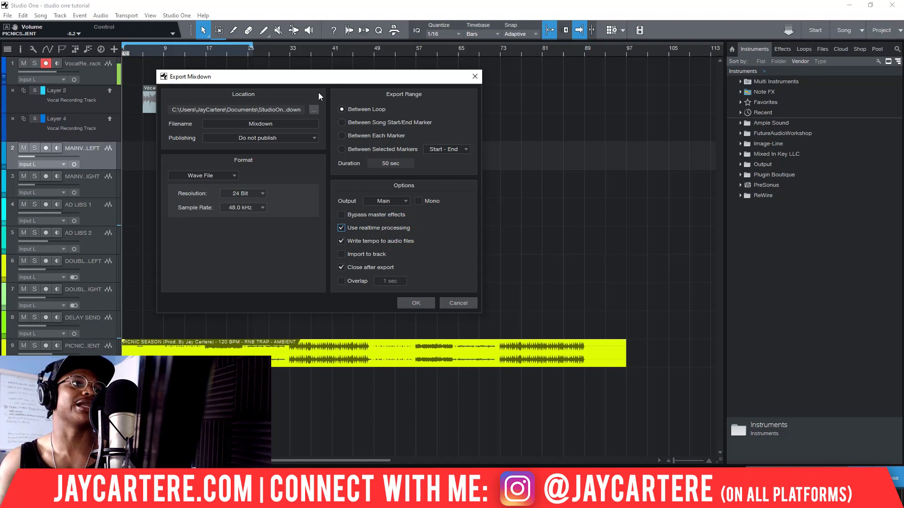
# - Pick the song start/end export range, close the dialog, and place the playhead at bar 97
pyautogui.click(343, 123)
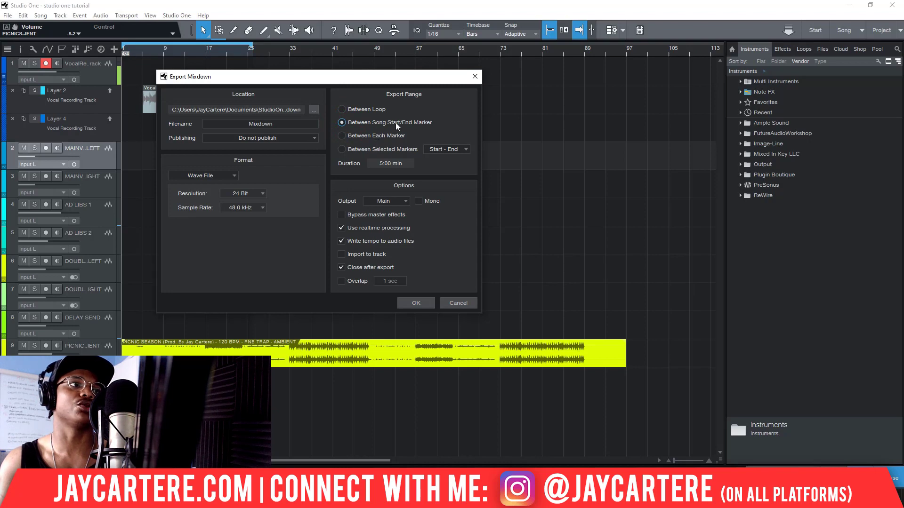
pyautogui.click(475, 76)
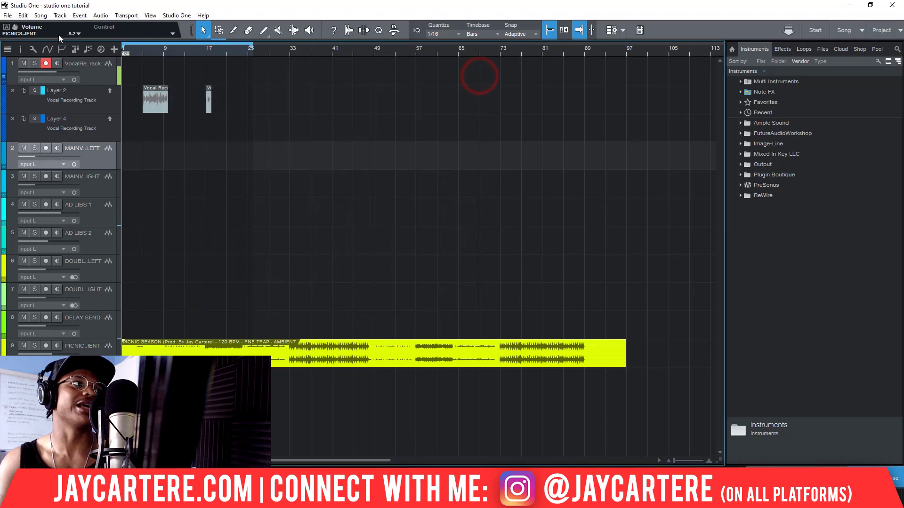
pyautogui.moveTo(281, 55); pyautogui.dragTo(295, 48)
pyautogui.click(349, 50)
pyautogui.click(365, 53)
pyautogui.click(371, 53)
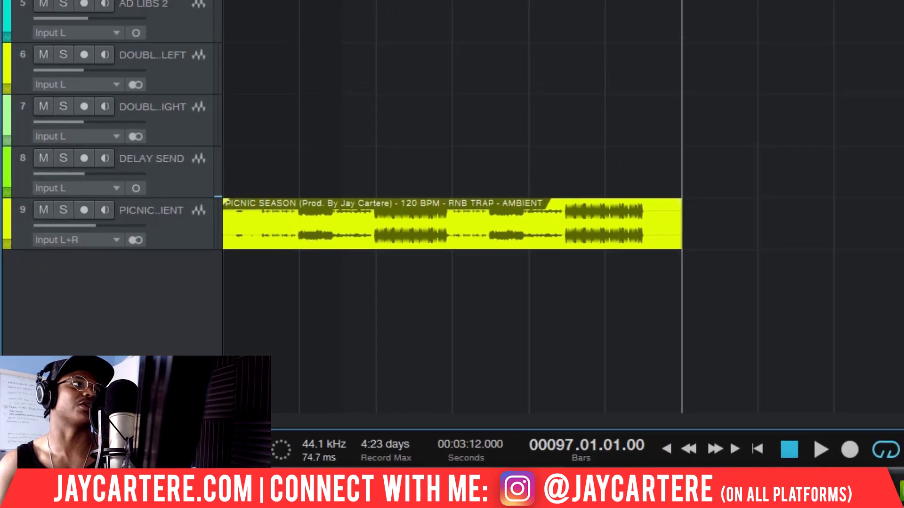
# - In Song Setup, set Song End to 00097.01.01.00 and apply it
pyautogui.click(41, 16)
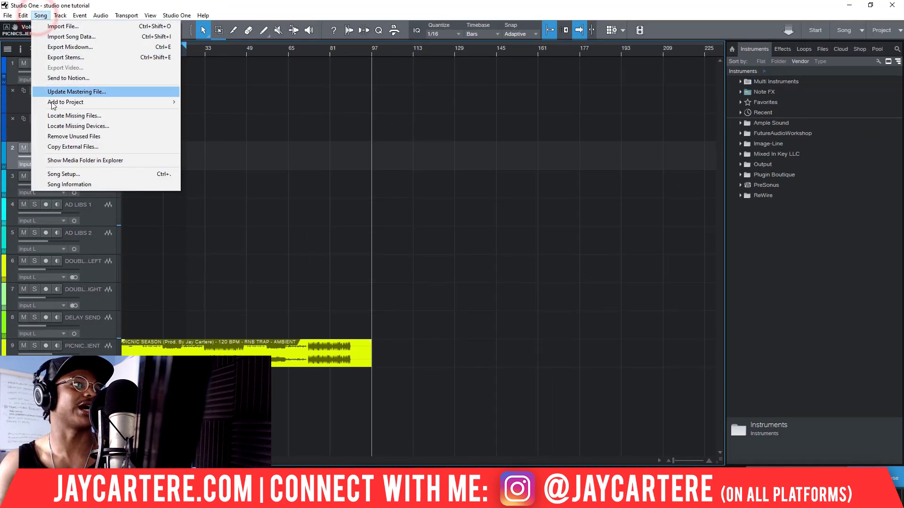
pyautogui.click(70, 175)
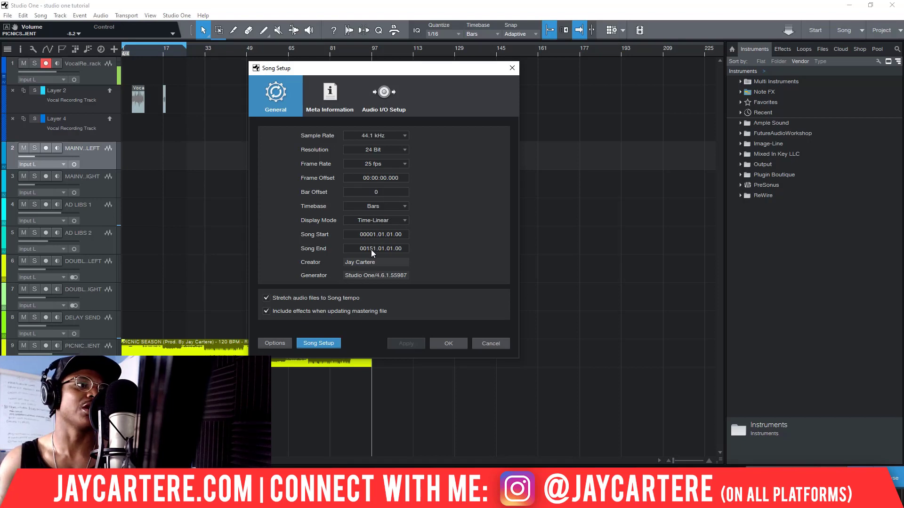
pyautogui.moveTo(371, 247); pyautogui.dragTo(374, 278)
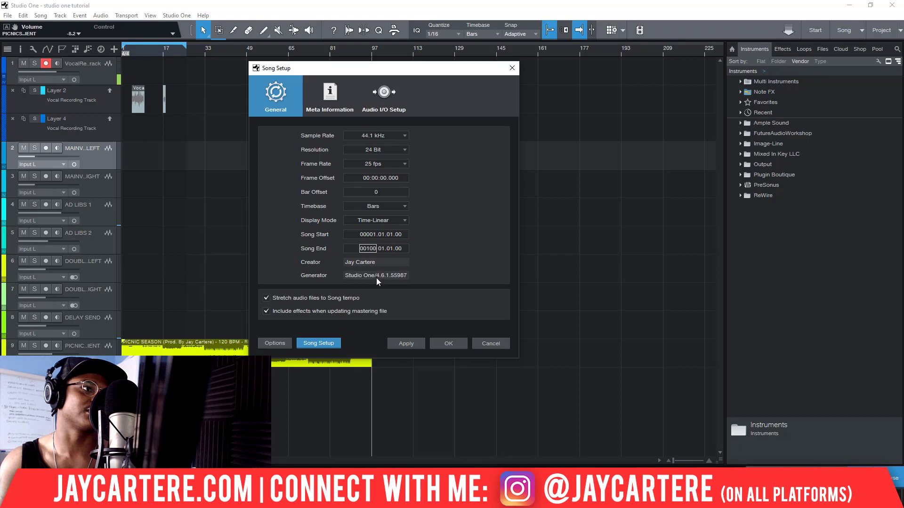
pyautogui.moveTo(377, 279); pyautogui.dragTo(376, 279)
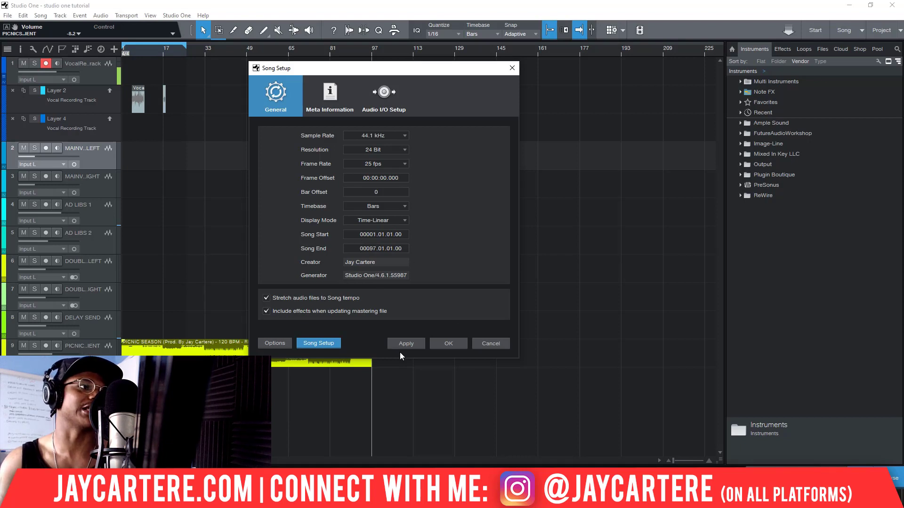
pyautogui.click(411, 342)
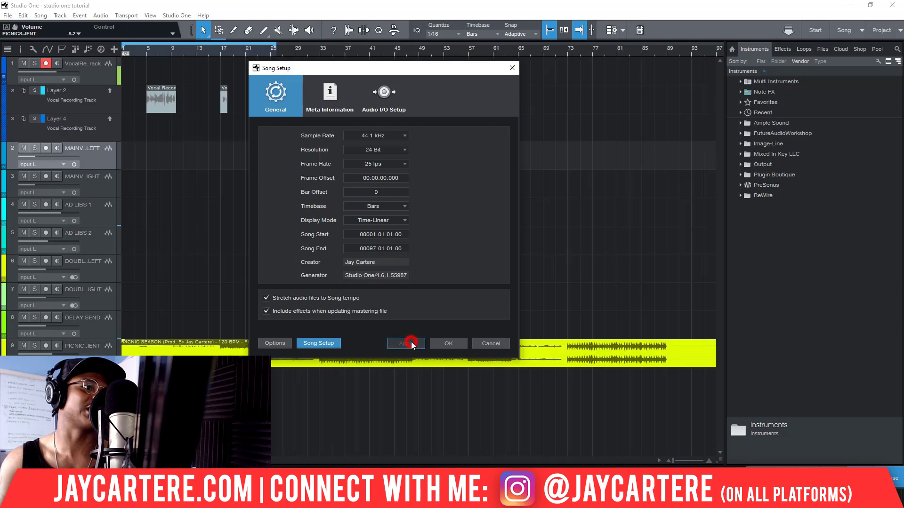
pyautogui.click(450, 342)
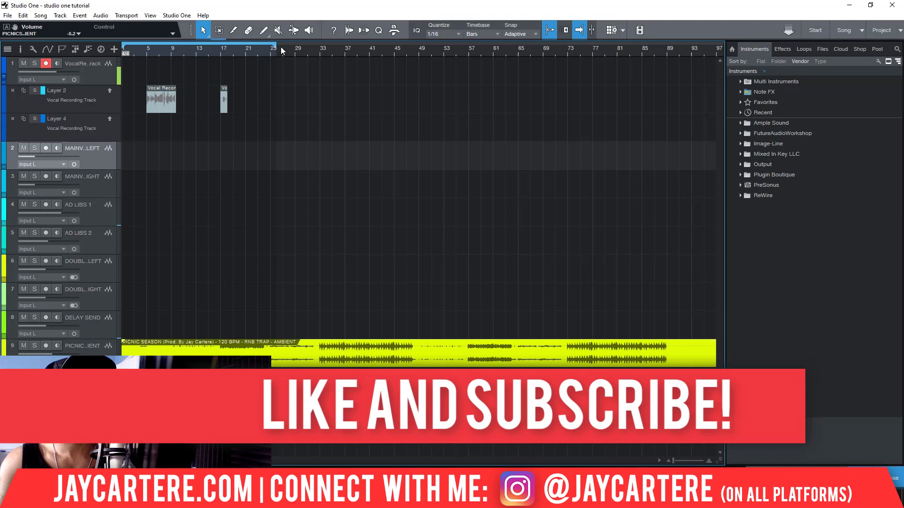
# - Stretch the loop range across the whole arrangement and reopen Export Mixdown
pyautogui.moveTo(275, 47); pyautogui.dragTo(776, 40)
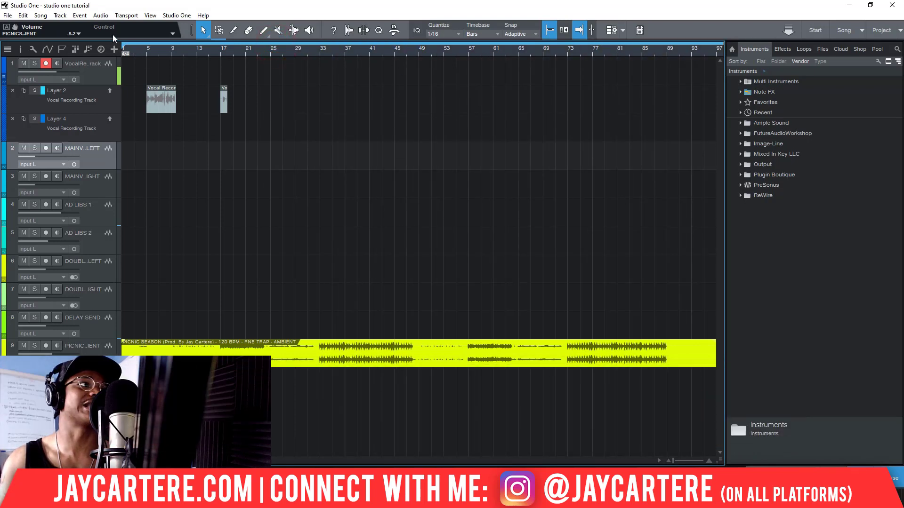
pyautogui.click(40, 15)
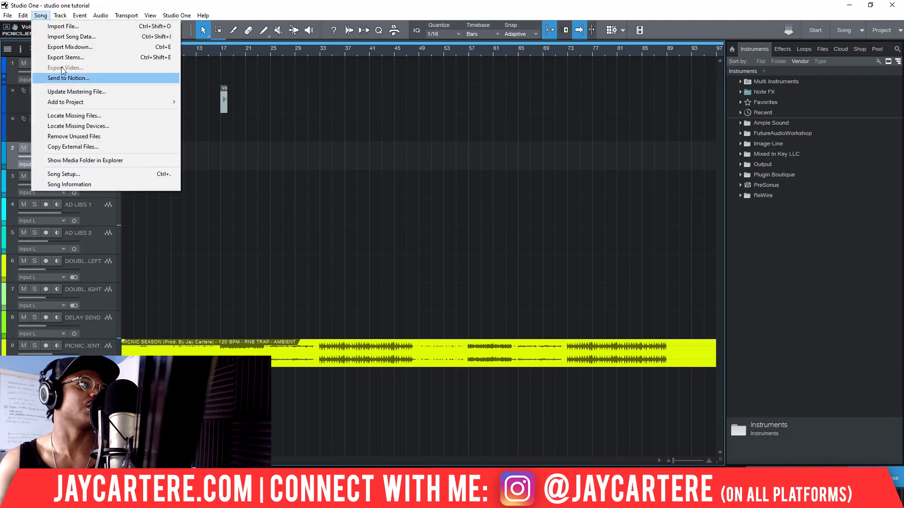
pyautogui.click(76, 47)
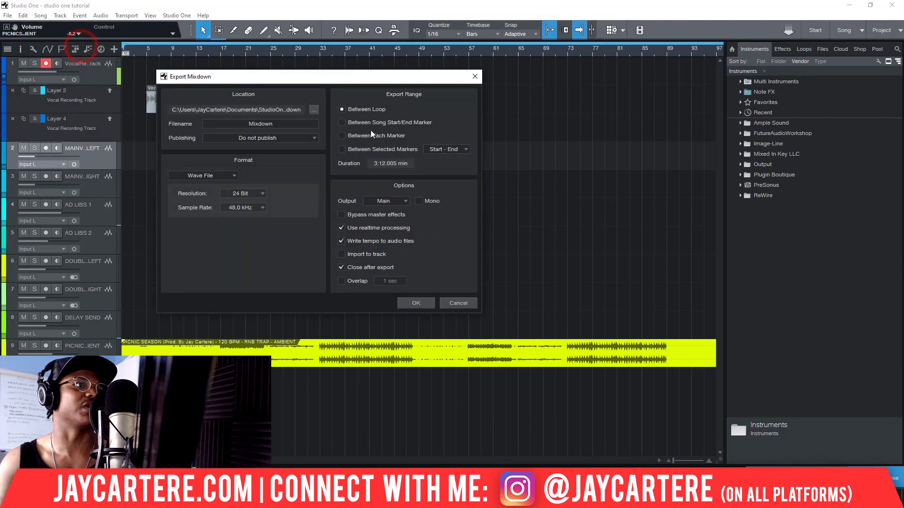
# - Set the export location to the D:\STUDIO ONE TUTORIAL FILES folder
pyautogui.click(314, 110)
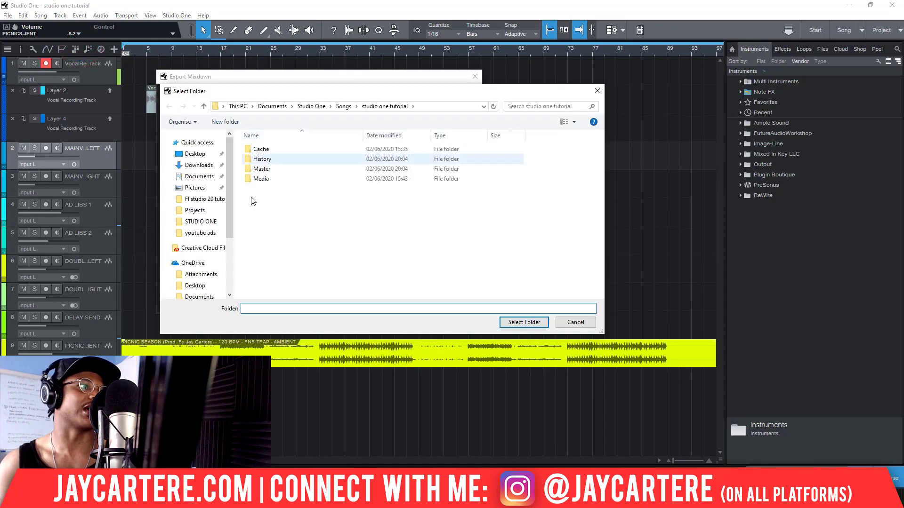
pyautogui.scroll(-3, 221, 238)
pyautogui.scroll(3, 221, 238)
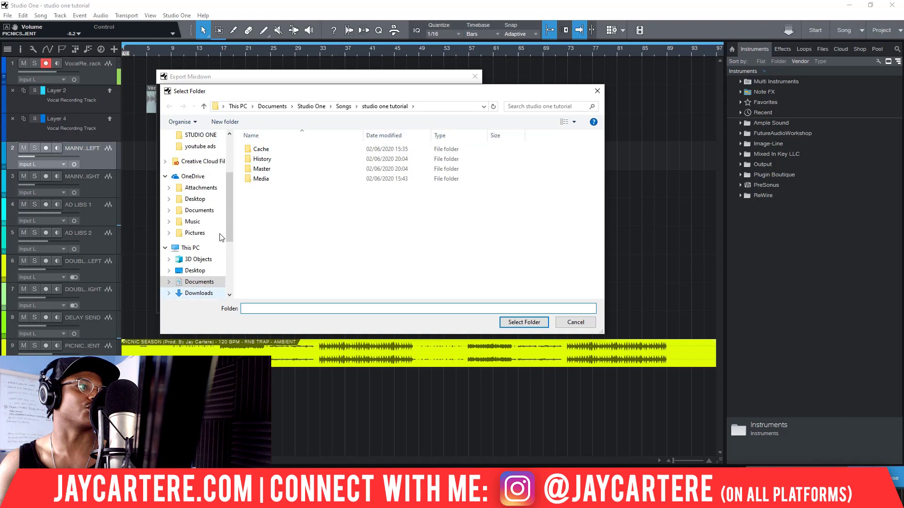
pyautogui.scroll(3, 221, 238)
pyautogui.click(219, 238)
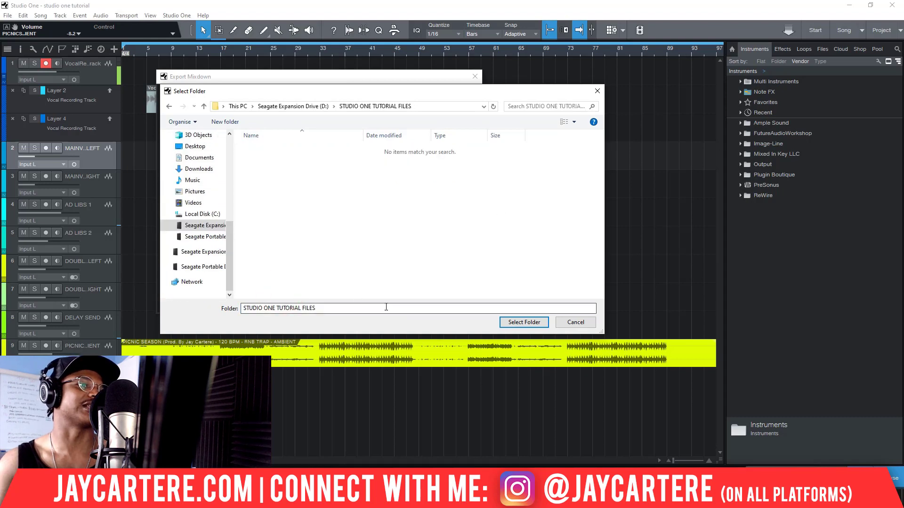
pyautogui.click(532, 322)
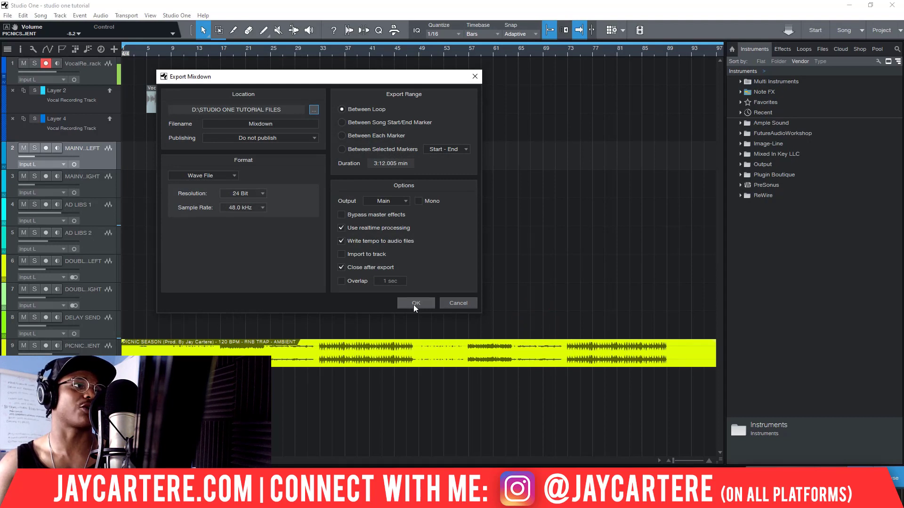
# - Name the mixdown file 'studio one tutorial pm'
pyautogui.click(272, 124)
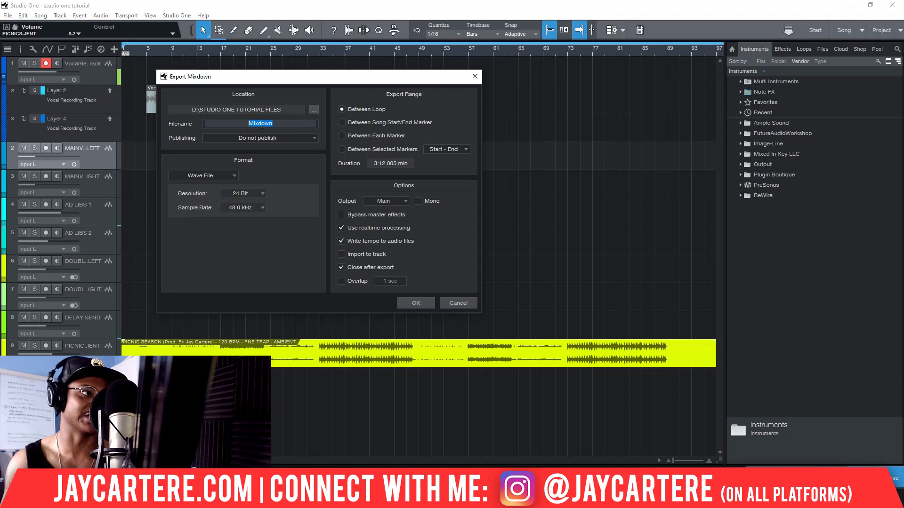
pyautogui.write('studio one tutorial pm')
pyautogui.press('Return')
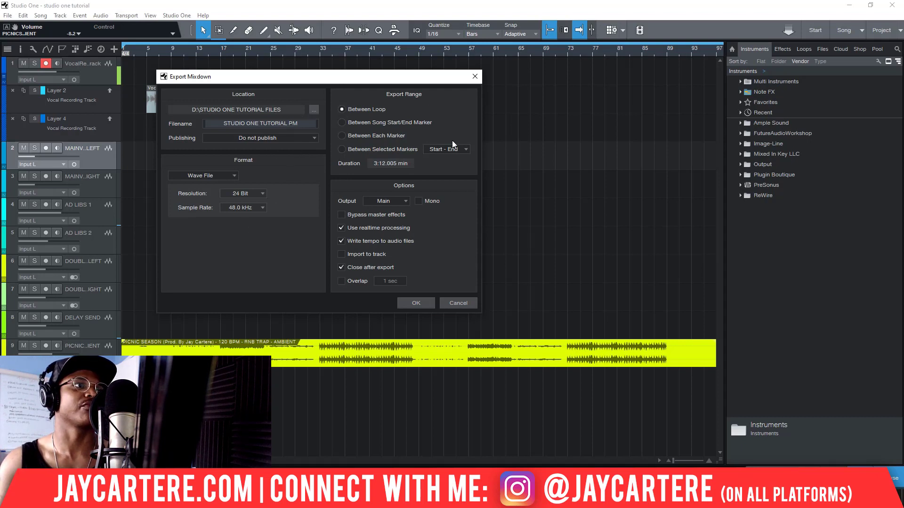
# - Keep the Main output and turn off realtime processing for the export
pyautogui.click(403, 202)
pyautogui.click(463, 221)
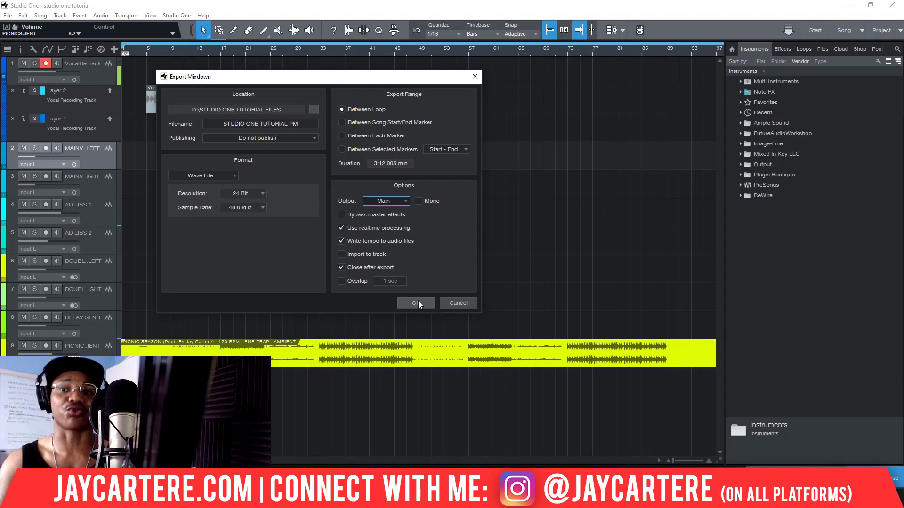
pyautogui.click(342, 227)
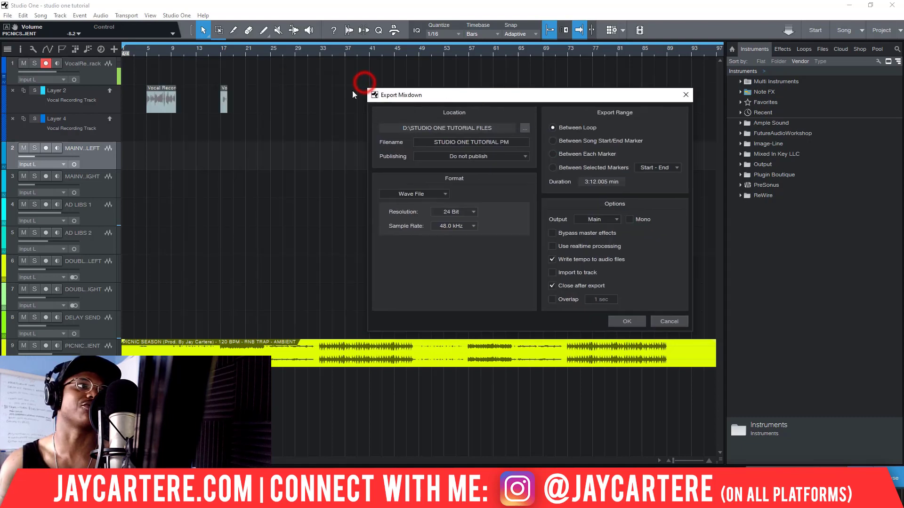
# - Render the mixdown to STUDIO ONE TUTORIAL PM.wav in the tutorial folder
pyautogui.moveTo(365, 81); pyautogui.dragTo(412, 89)
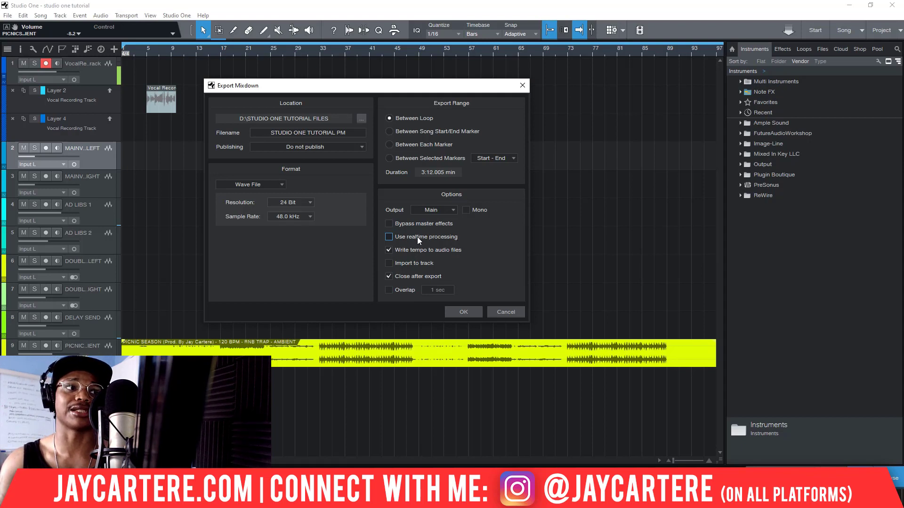
pyautogui.click(463, 312)
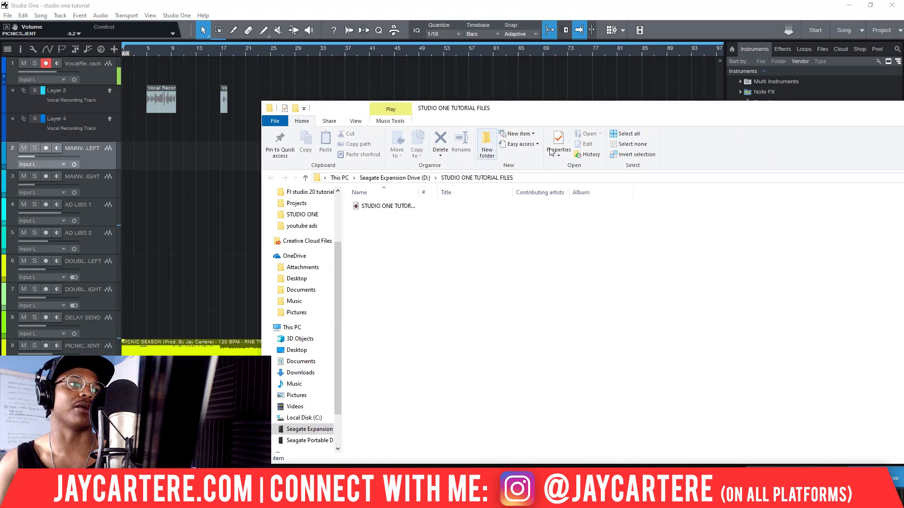
# - Verify STUDIO ONE TUTORIAL PM.wav in the folder, widening the Name column, then leave Explorer
pyautogui.moveTo(541, 113); pyautogui.dragTo(540, 111)
pyautogui.click(366, 178)
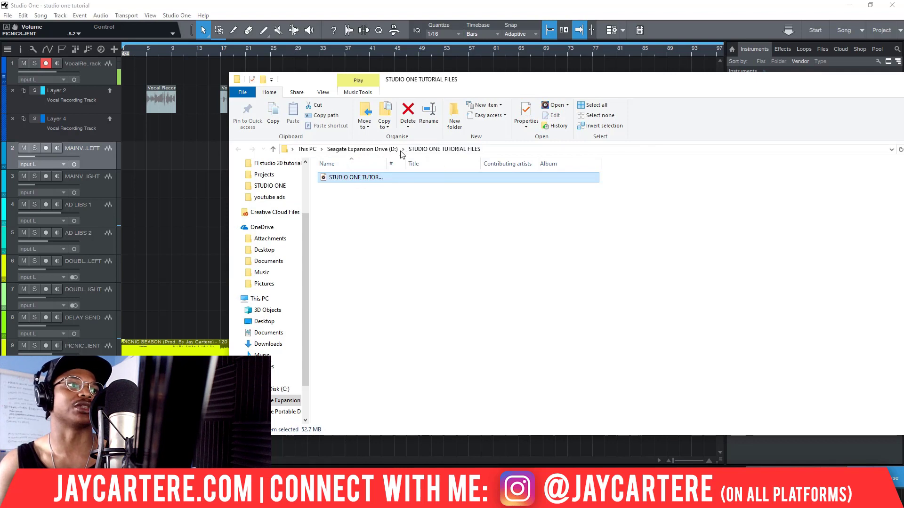
pyautogui.doubleClick(386, 165)
pyautogui.click(483, 87)
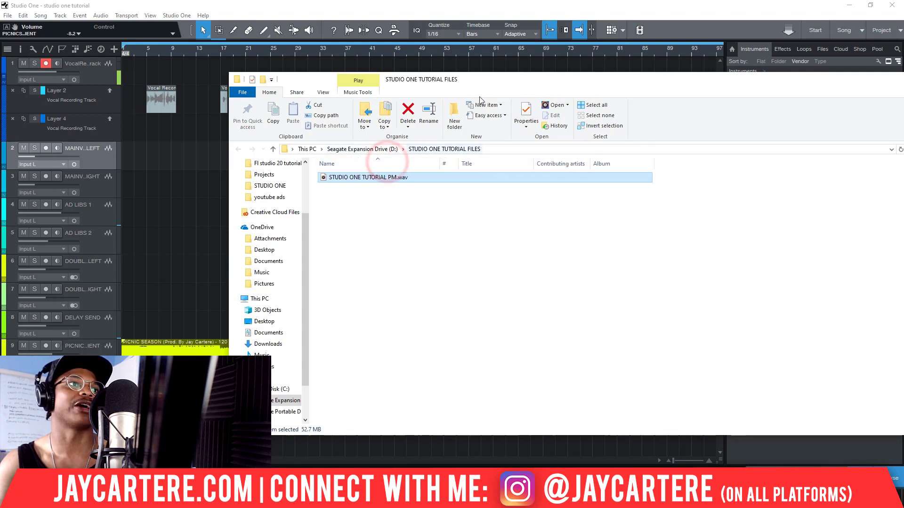
pyautogui.hotkey('alt', 'Tab')
# - Reopen Export Mixdown and switch the format to MP3, keeping 48.0 kHz sample rate
pyautogui.click(42, 16)
pyautogui.click(74, 48)
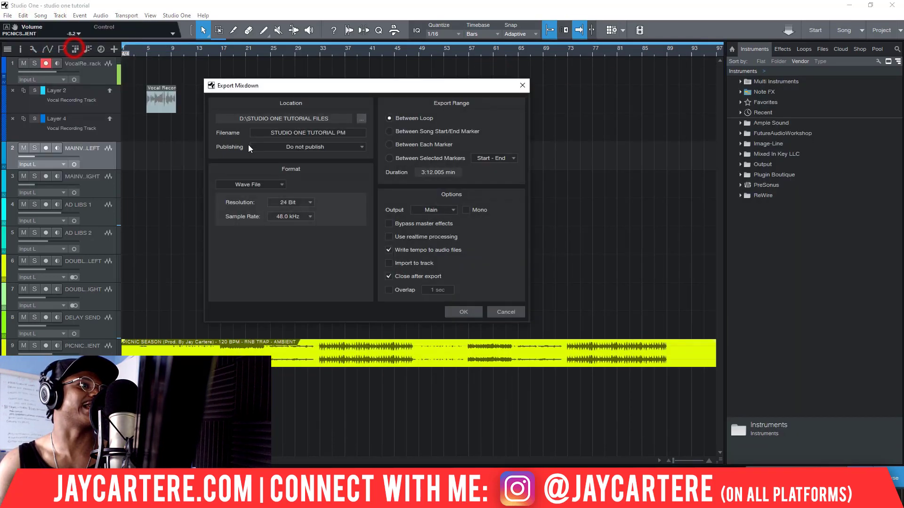
pyautogui.click(280, 184)
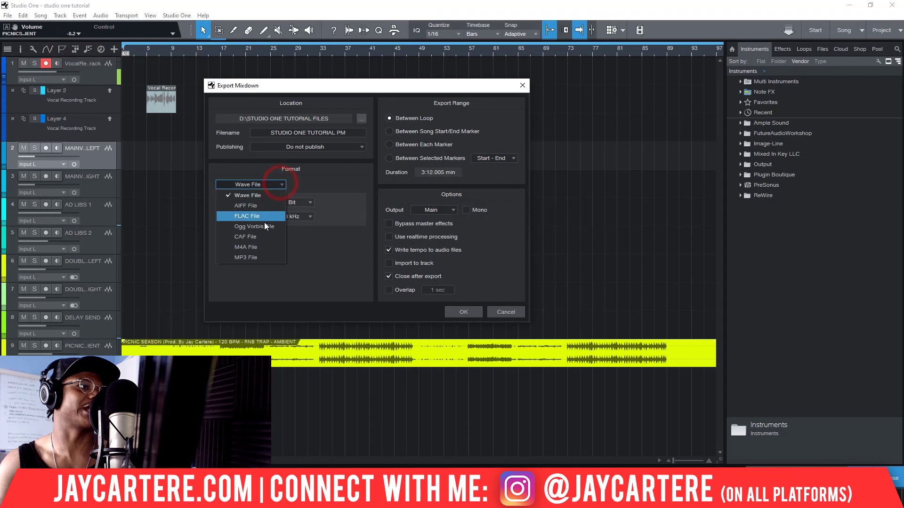
pyautogui.click(248, 258)
pyautogui.click(310, 202)
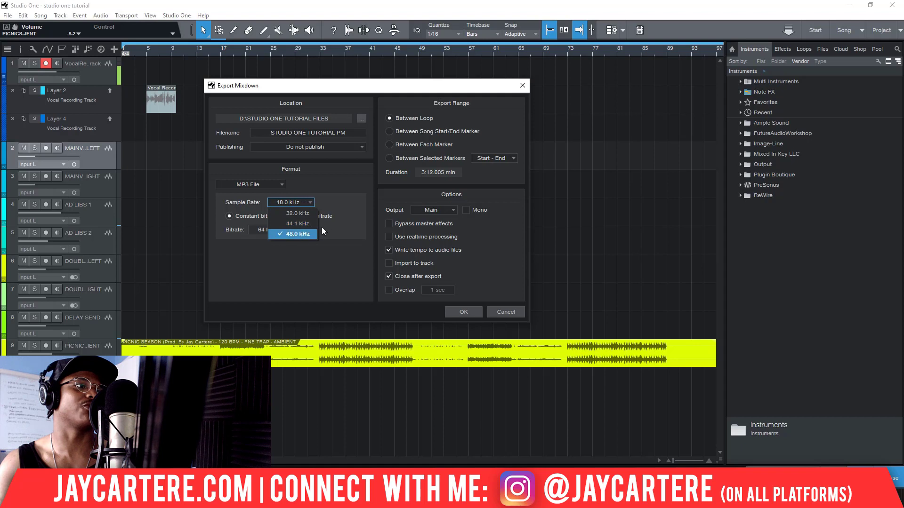
pyautogui.click(349, 231)
pyautogui.click(303, 202)
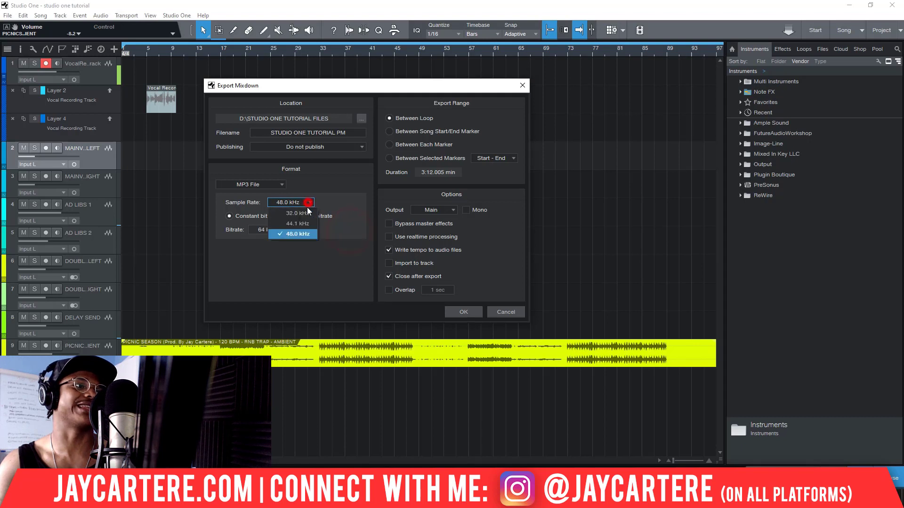
pyautogui.click(346, 232)
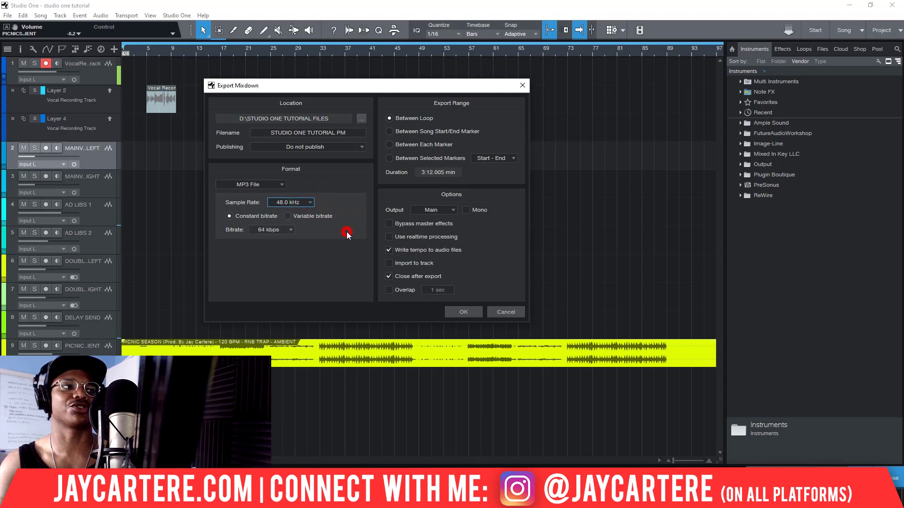
pyautogui.click(308, 204)
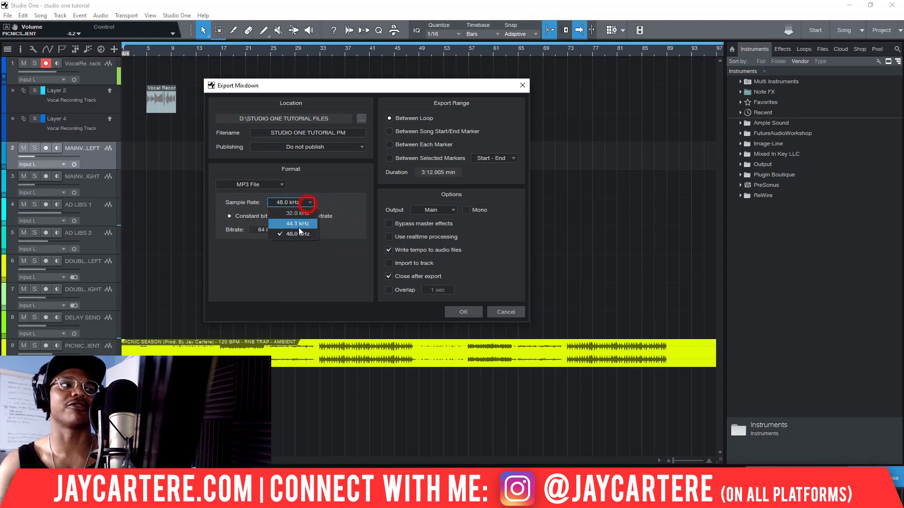
pyautogui.click(332, 224)
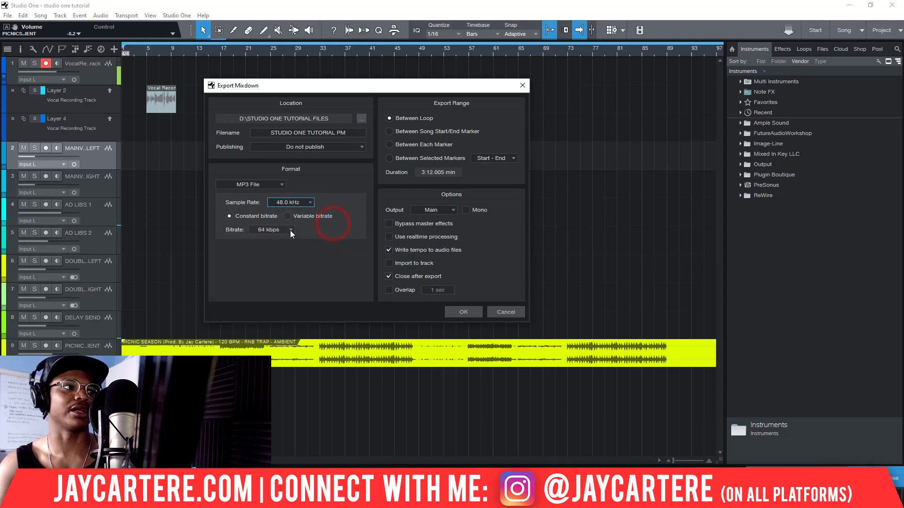
# - Set the MP3 bitrate to 320 kbps, then cancel without exporting
pyautogui.click(291, 229)
pyautogui.click(278, 281)
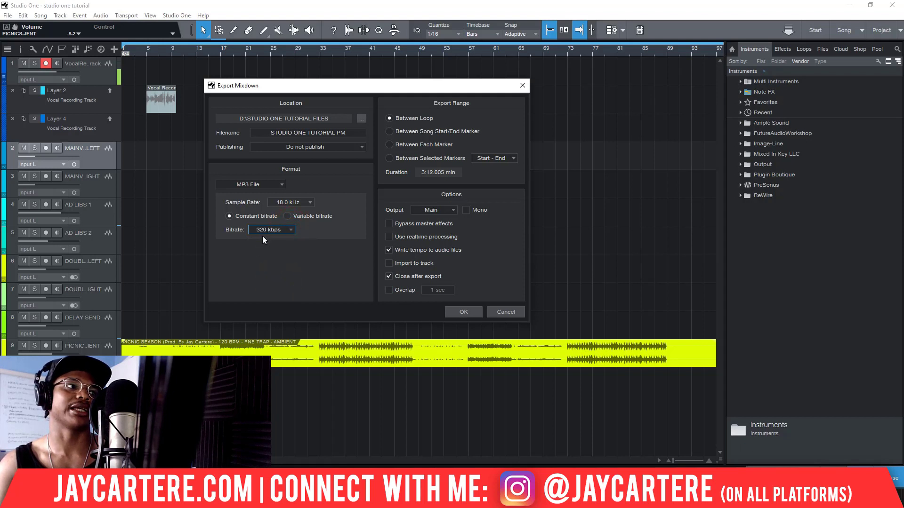
pyautogui.click(287, 231)
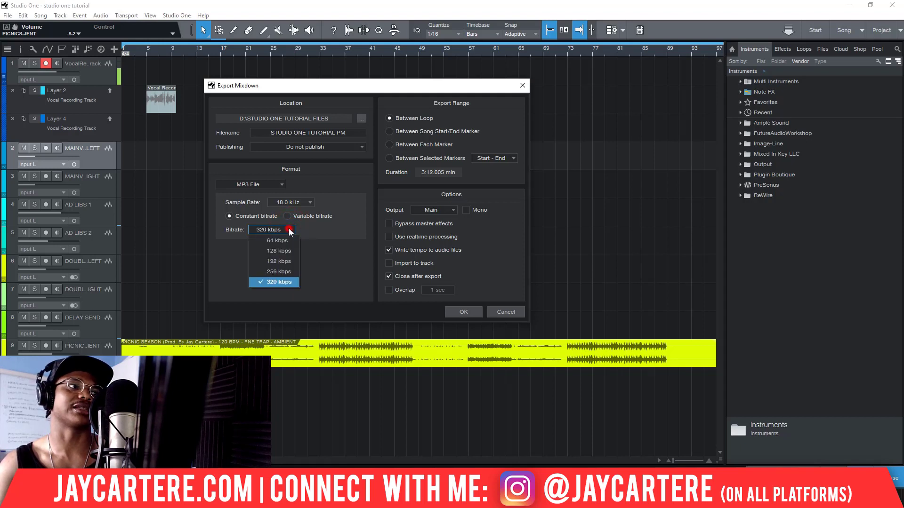
pyautogui.click(284, 284)
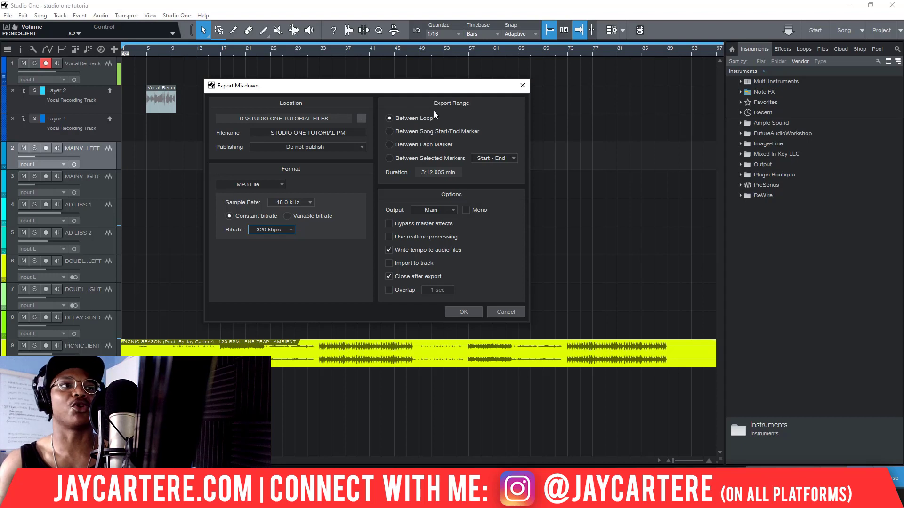
pyautogui.click(509, 312)
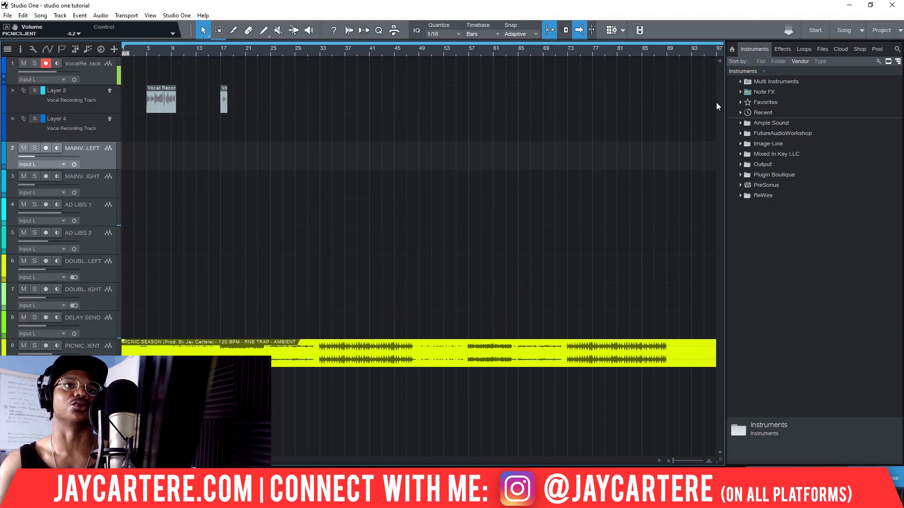
pyautogui.click(900, 31)
# - Switch to 'studio one tutorial MASTER', zoom out, and browse the Project, Edit and File menus
pyautogui.click(862, 54)
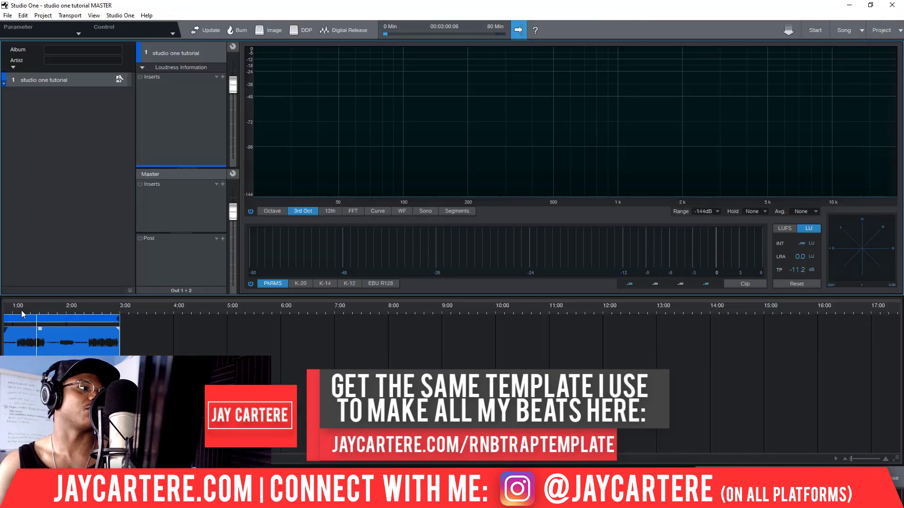
pyautogui.moveTo(22, 314); pyautogui.dragTo(21, 301)
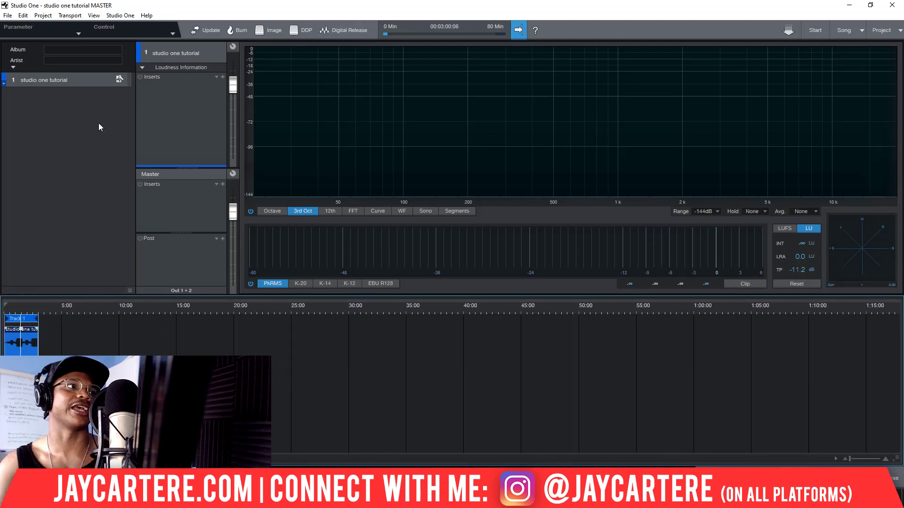
pyautogui.click(42, 16)
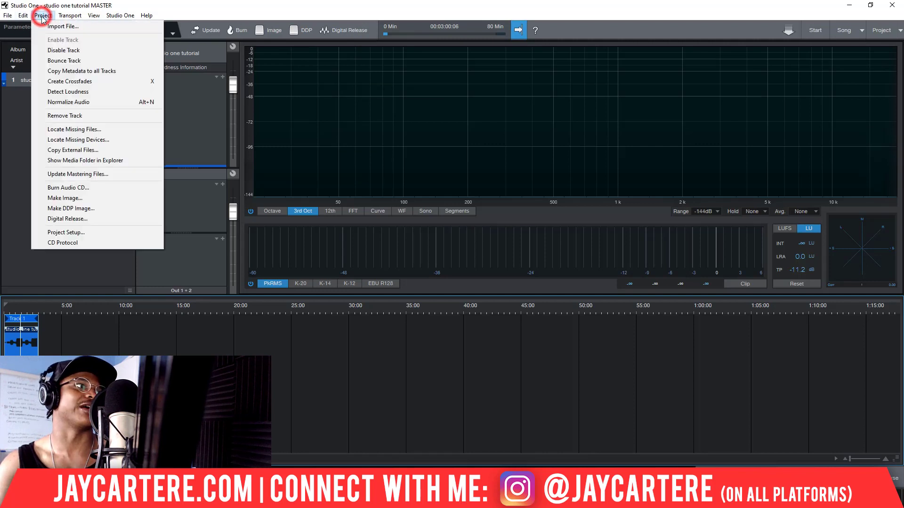
pyautogui.click(41, 20)
pyautogui.click(23, 15)
pyautogui.click(8, 16)
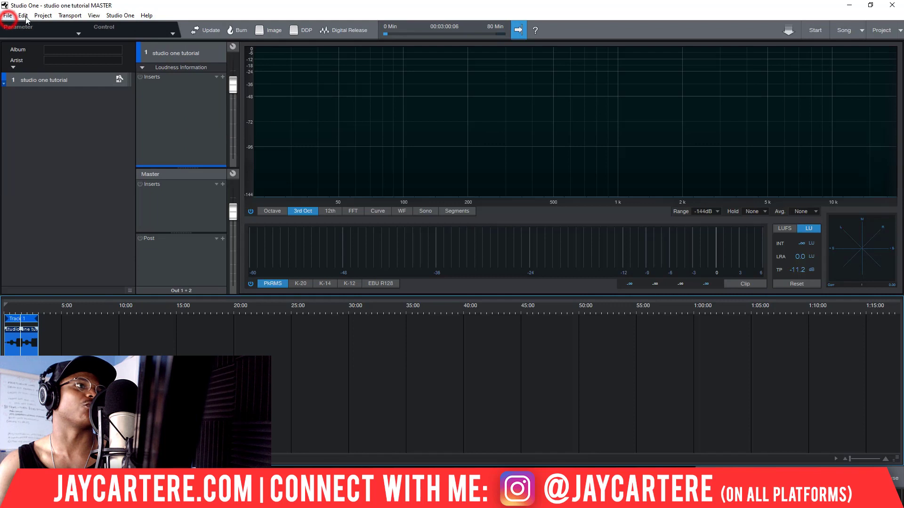
# - Set the Digital Release location to D:\STUDIO ONE TUTORIAL FILES
pyautogui.click(348, 31)
pyautogui.moveTo(495, 103); pyautogui.dragTo(301, 63)
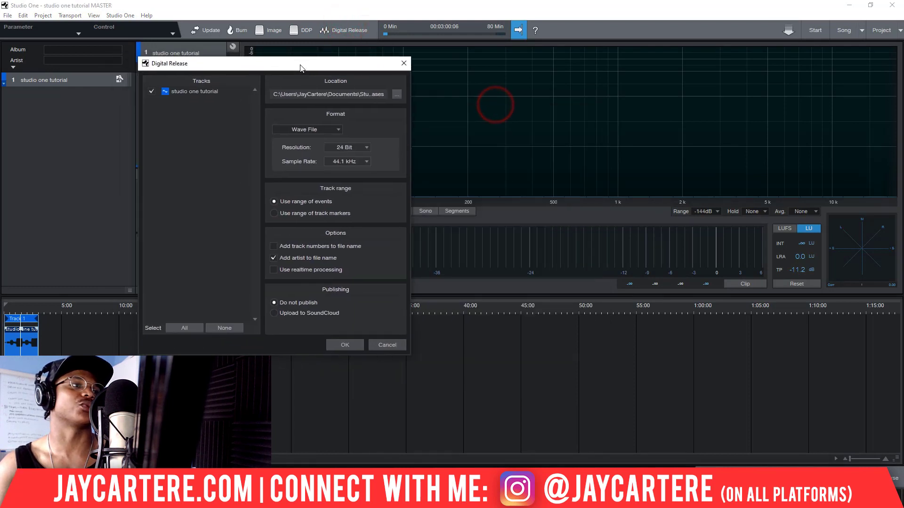
pyautogui.click(398, 93)
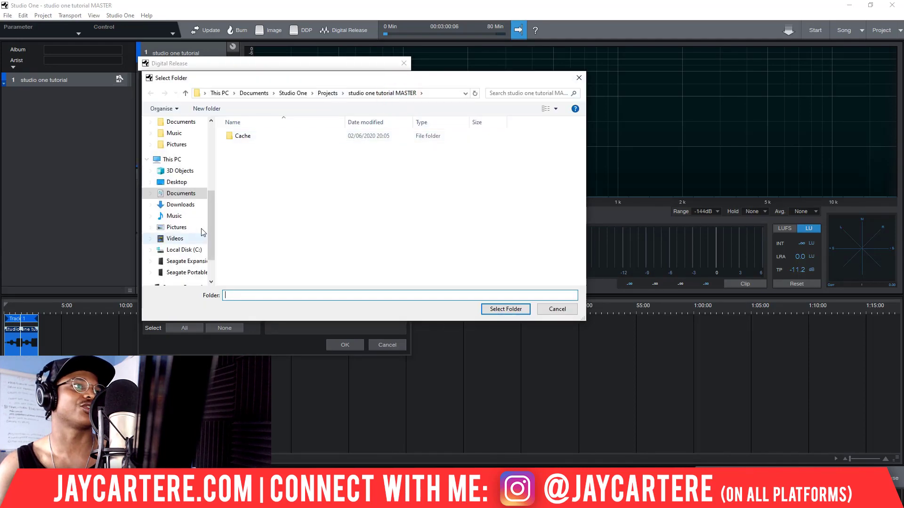
pyautogui.scroll(-2, 193, 249)
pyautogui.click(187, 239)
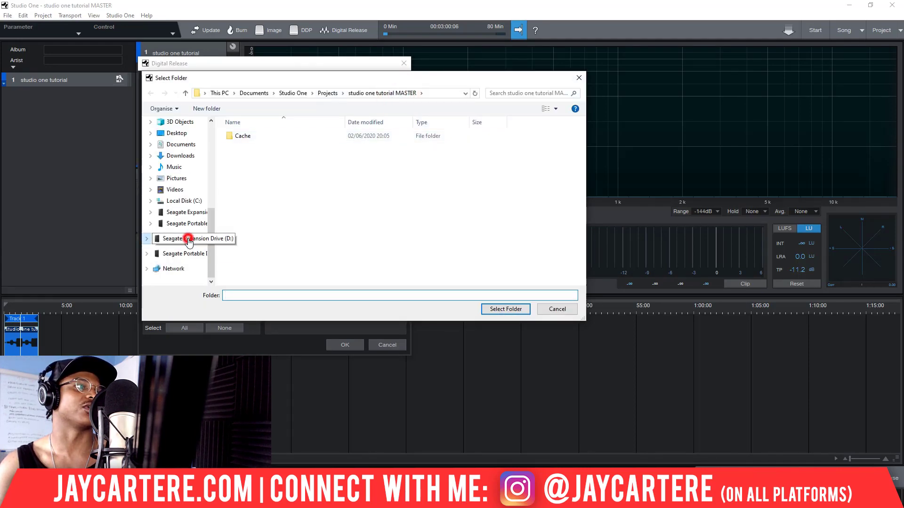
pyautogui.doubleClick(268, 136)
pyautogui.click(493, 309)
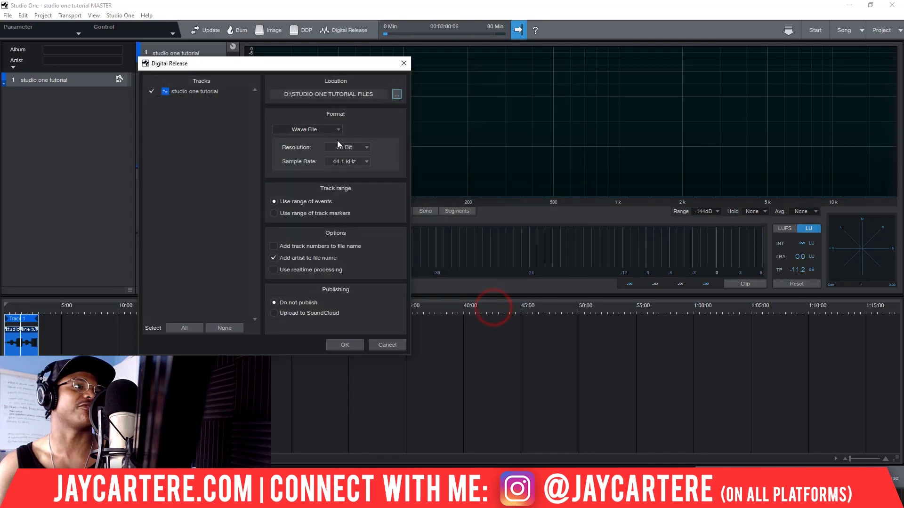
# - Show the Wave File format options with 24 Bit resolution
pyautogui.click(339, 128)
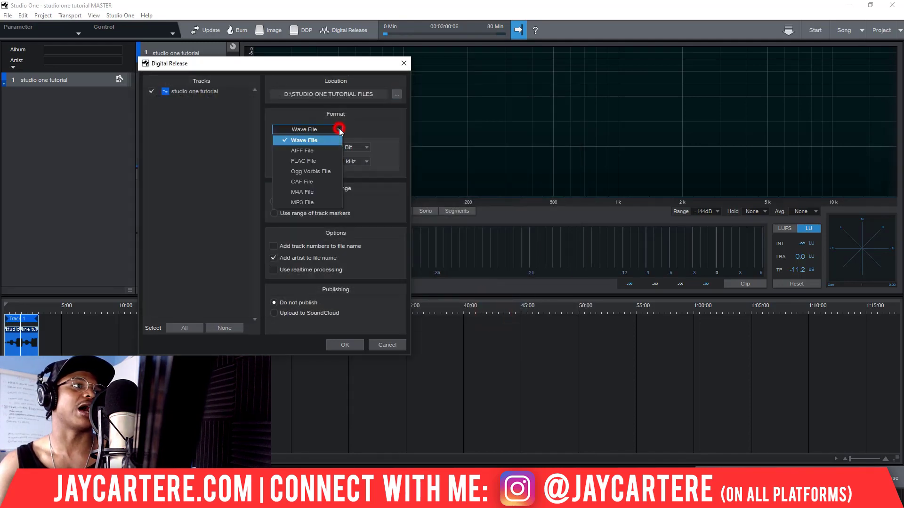
pyautogui.click(310, 201)
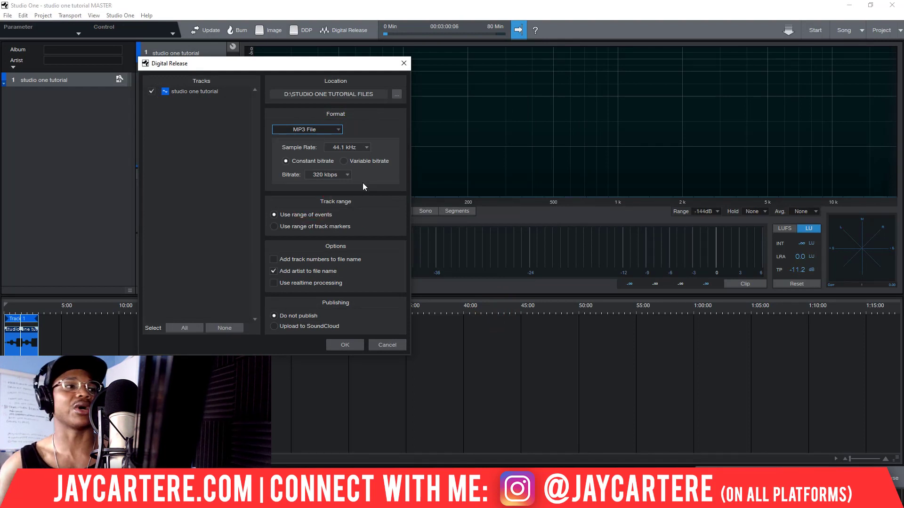
pyautogui.click(339, 129)
pyautogui.click(308, 140)
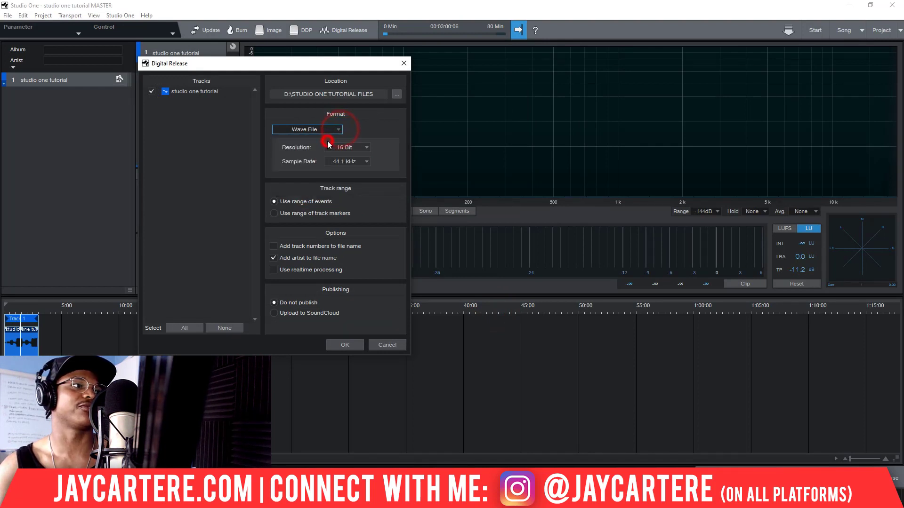
pyautogui.click(338, 129)
pyautogui.click(364, 121)
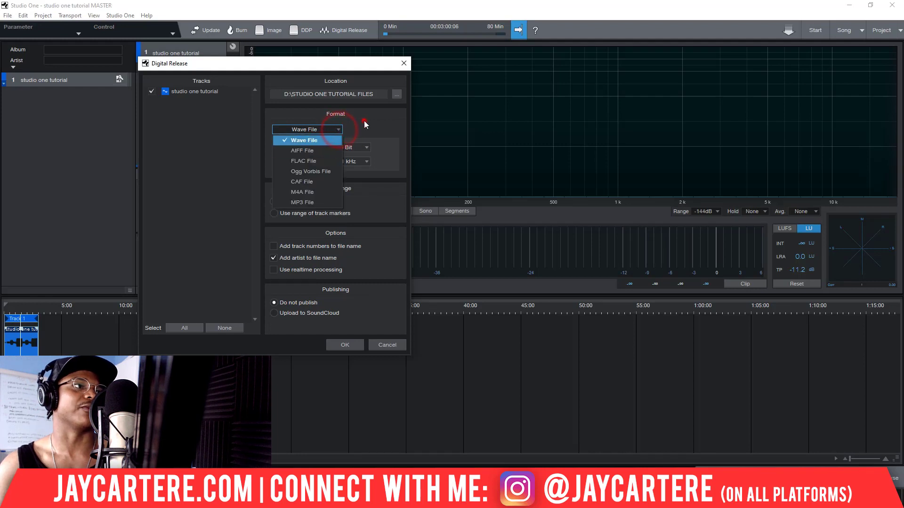
pyautogui.click(366, 148)
pyautogui.click(355, 178)
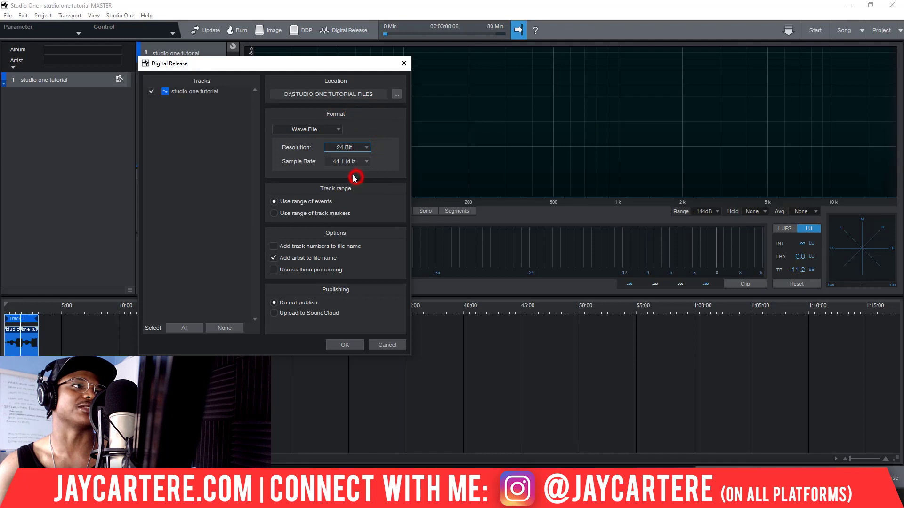
pyautogui.click(364, 125)
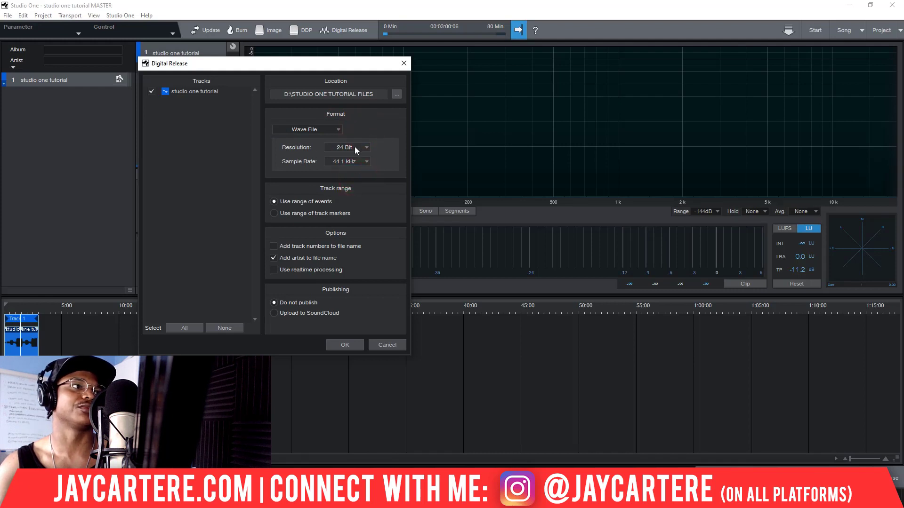
# - Switch the format to a 44.1 kHz, 320 kbps MP3 and keep the artist in the file name
pyautogui.click(337, 129)
pyautogui.click(311, 204)
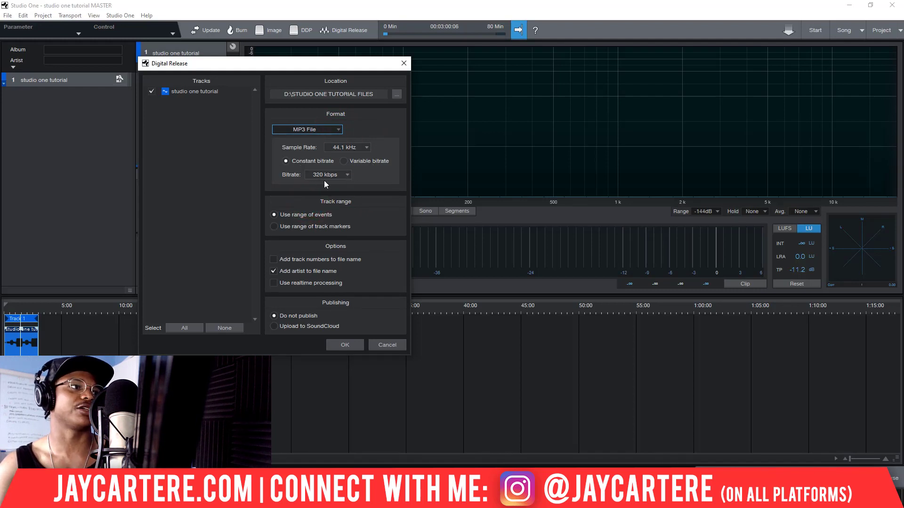
pyautogui.click(367, 147)
pyautogui.click(386, 145)
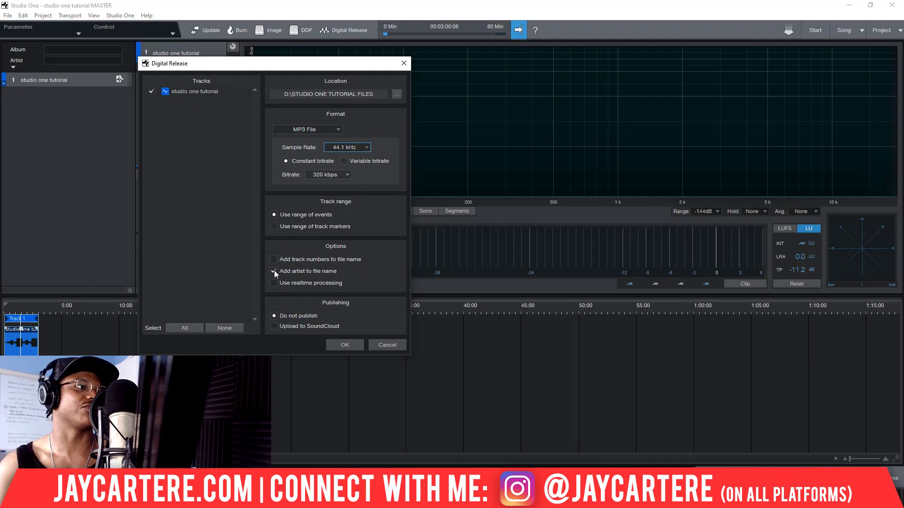
pyautogui.click(274, 271)
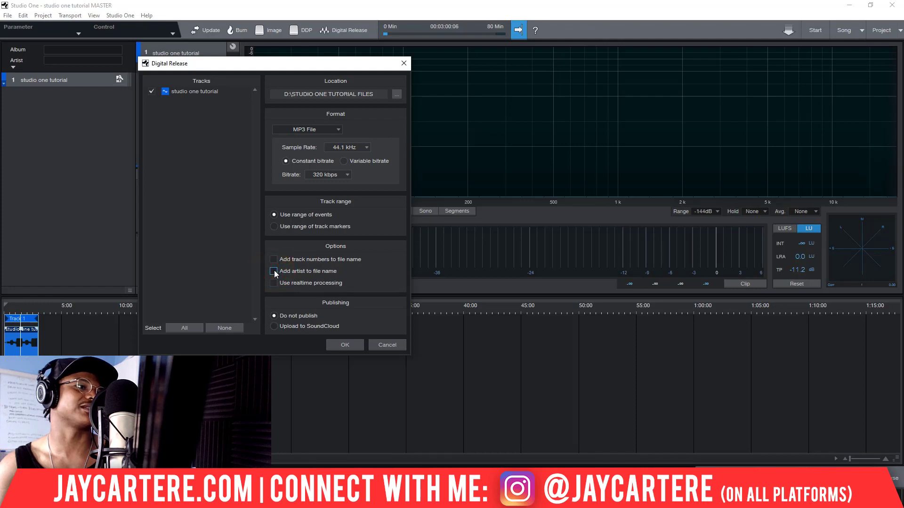
pyautogui.click(274, 271)
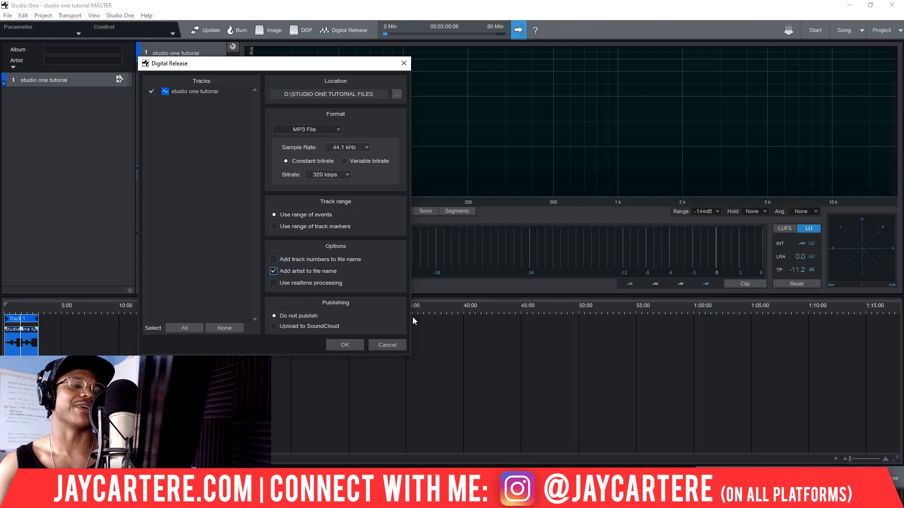
# - Export the release, then open the exported folder with the Name column widened
pyautogui.click(345, 346)
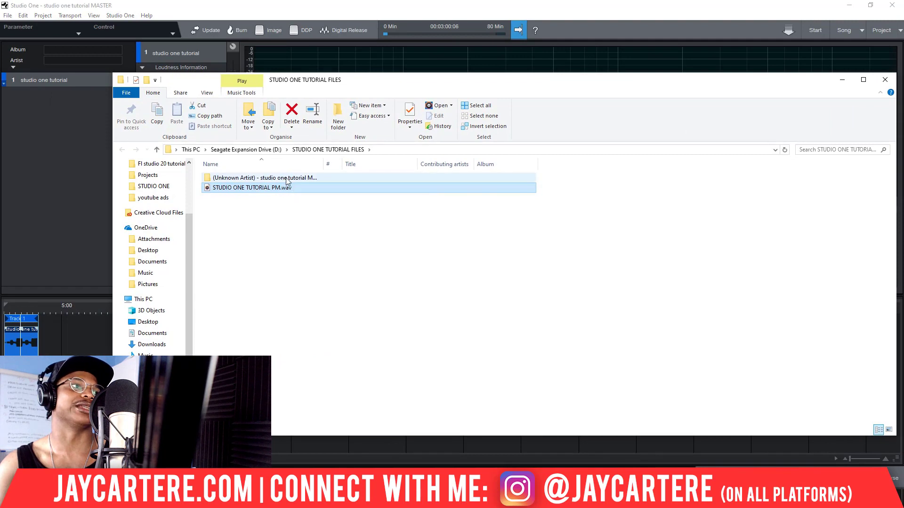
pyautogui.doubleClick(287, 179)
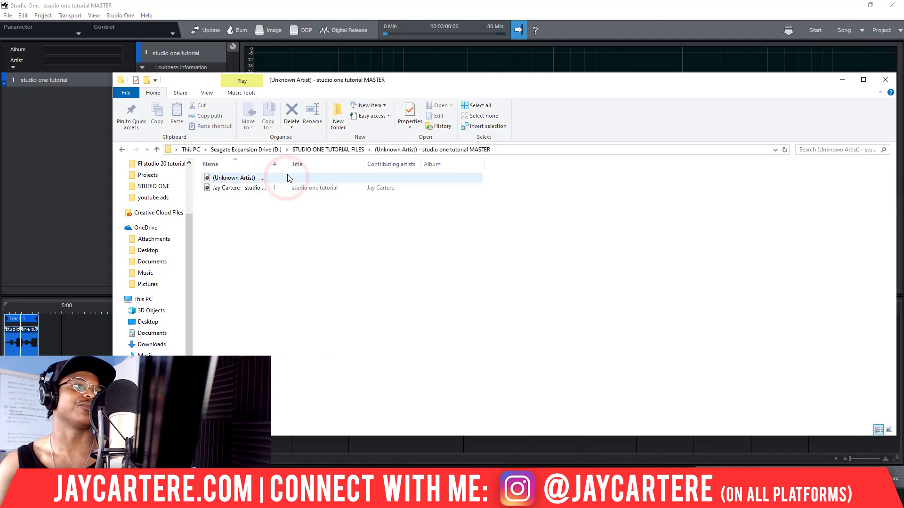
pyautogui.doubleClick(270, 164)
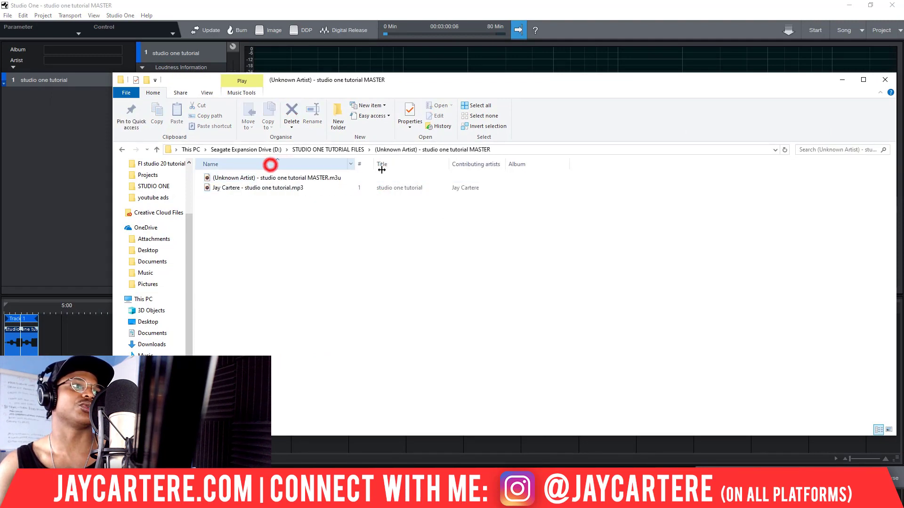
# - Select the exported studio one tutorial MP3 next to the .m3u playlist
pyautogui.click(268, 189)
pyautogui.click(269, 178)
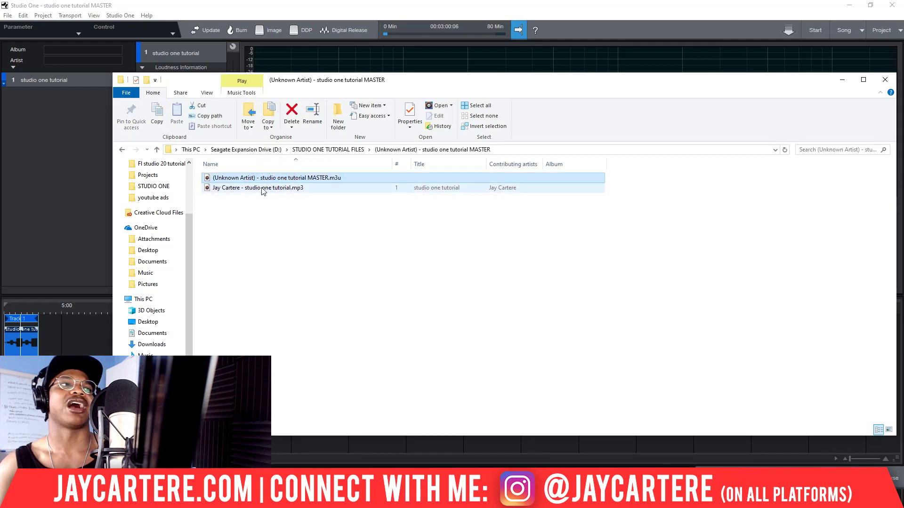
pyautogui.click(262, 188)
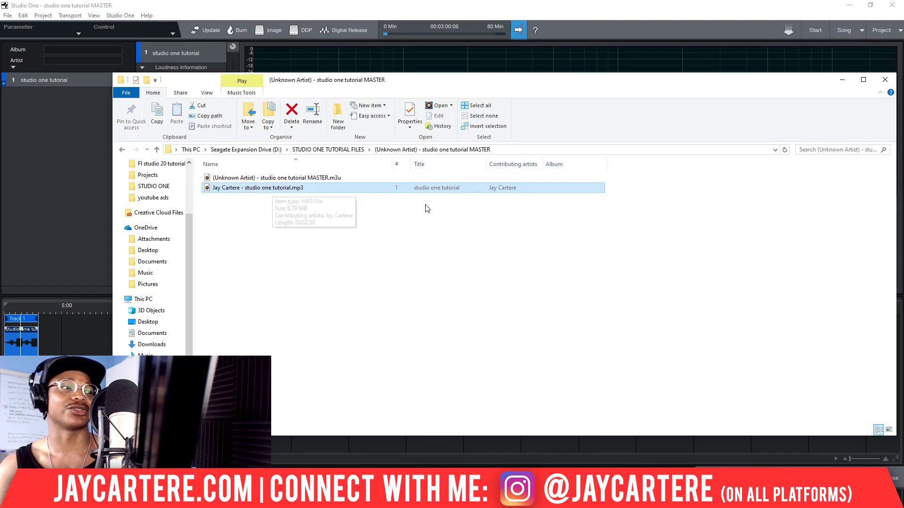
pyautogui.click(304, 179)
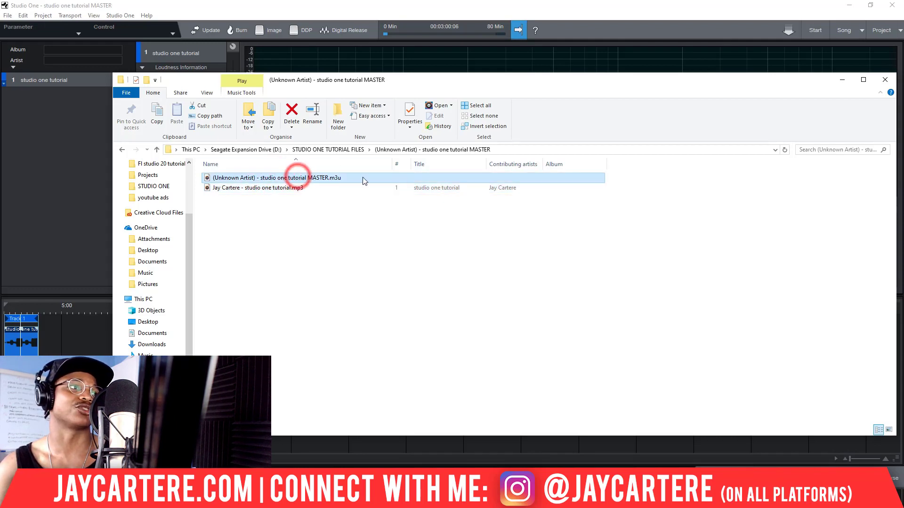
pyautogui.click(256, 188)
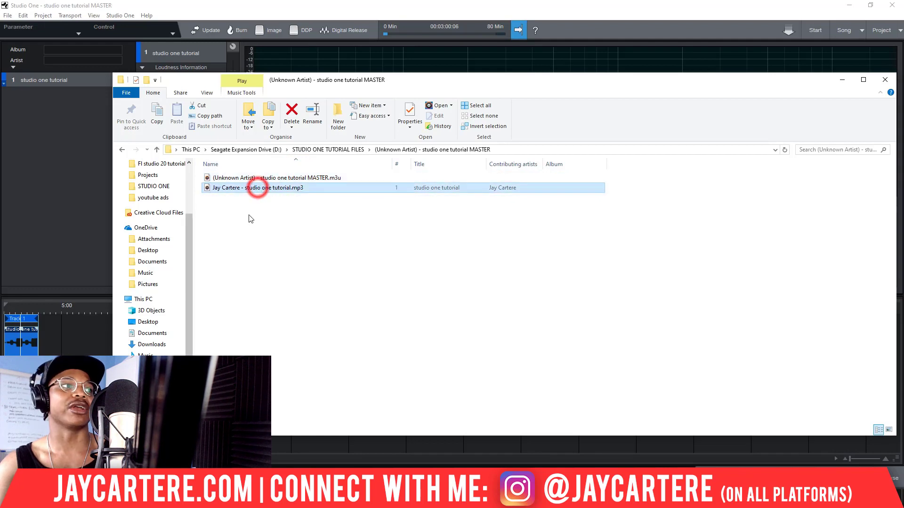
pyautogui.click(254, 189)
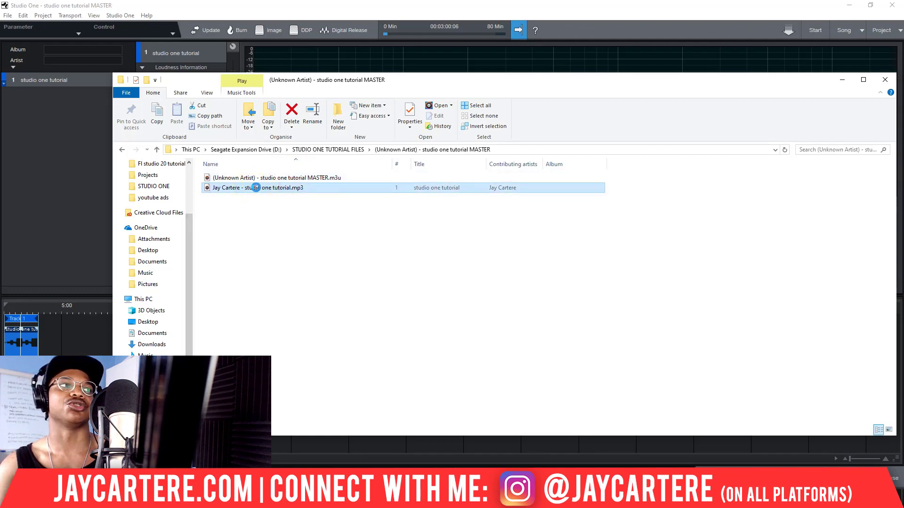
# - Rename the exported MP3 to 'Studio One Tutorial.mp3' in its Properties dialog
pyautogui.rightClick(256, 187)
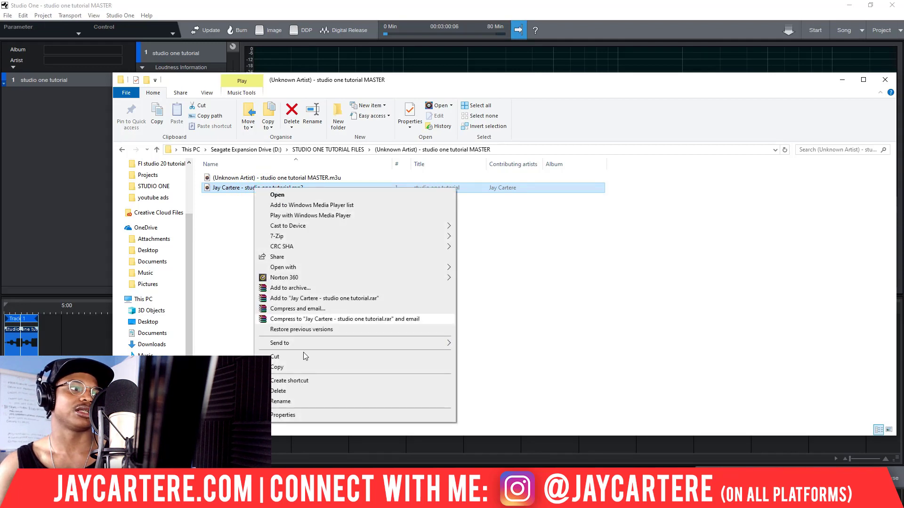
pyautogui.click(304, 416)
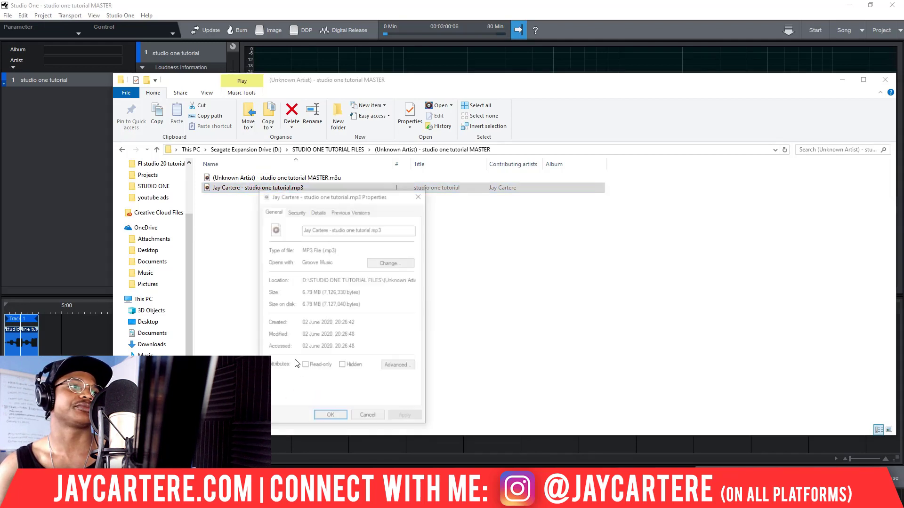
pyautogui.click(375, 229)
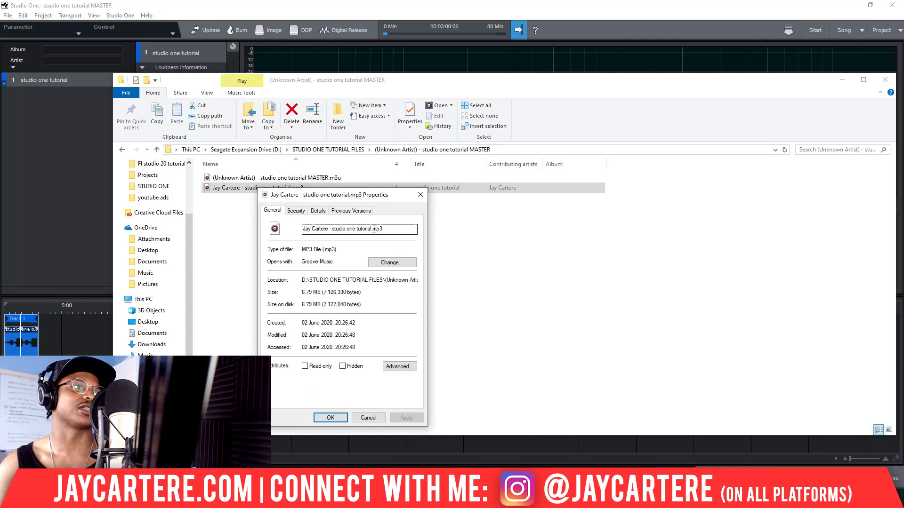
pyautogui.moveTo(374, 230); pyautogui.dragTo(249, 230)
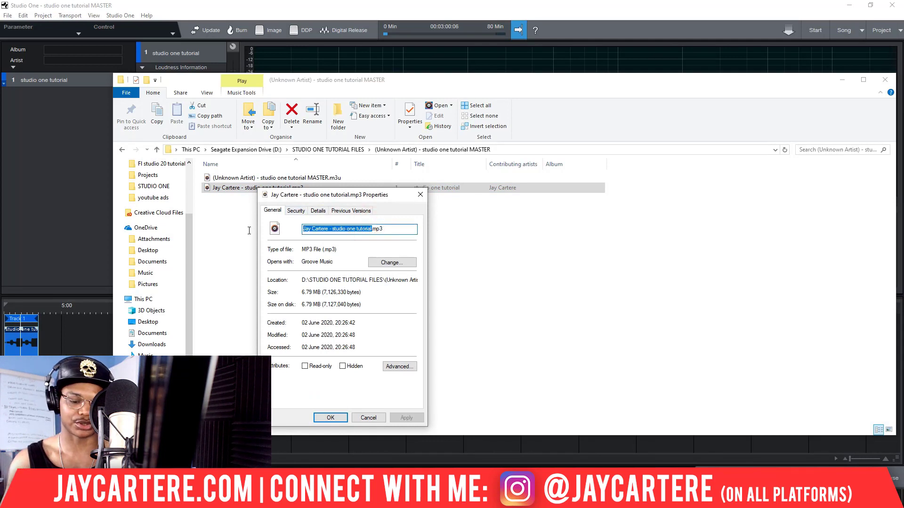
pyautogui.write('Studio O')
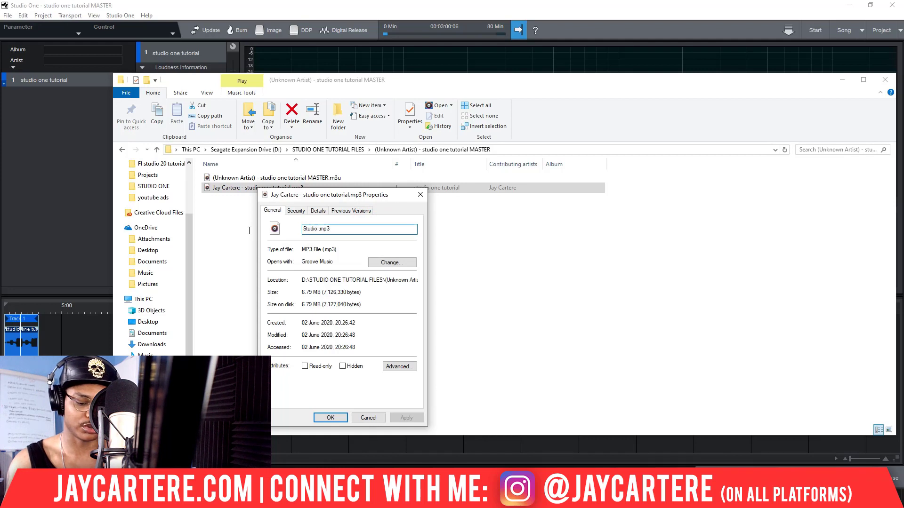
pyautogui.write('ne Tutorial')
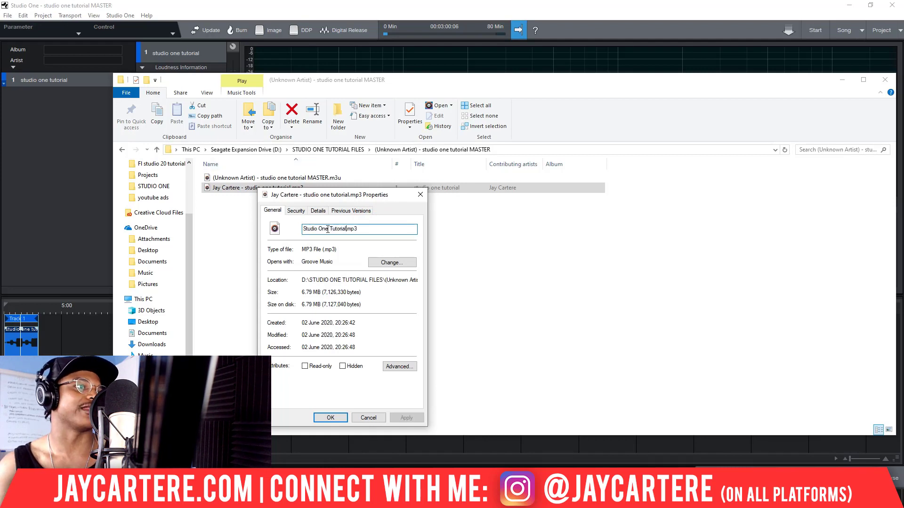
pyautogui.click(347, 228)
pyautogui.press('Left')
pyautogui.press('Left')
pyautogui.press('Left')
pyautogui.press('Left')
pyautogui.press('Left')
pyautogui.press('Left')
pyautogui.press('Left')
pyautogui.press('Left')
pyautogui.press('Left')
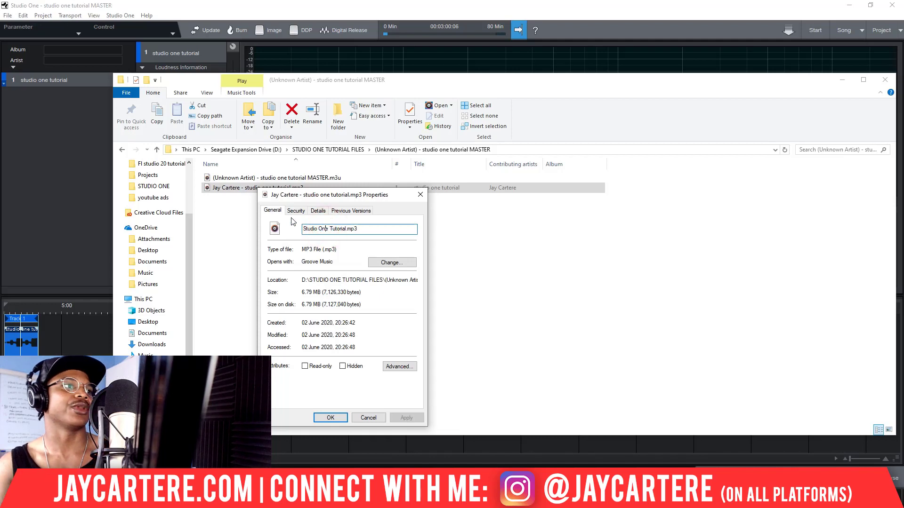
# - Set the MP3's Title to 'Studio One Tutorial' on the Details tab
pyautogui.click(317, 211)
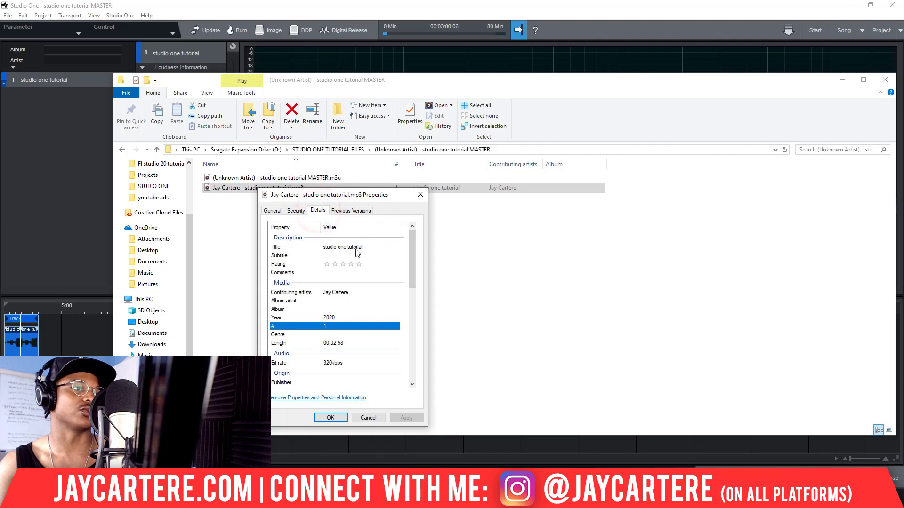
pyautogui.click(357, 249)
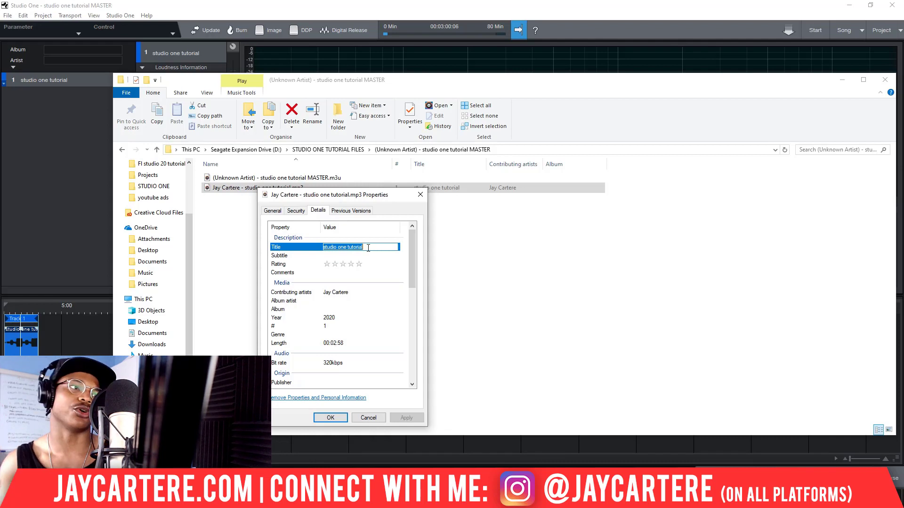
pyautogui.write('Studio')
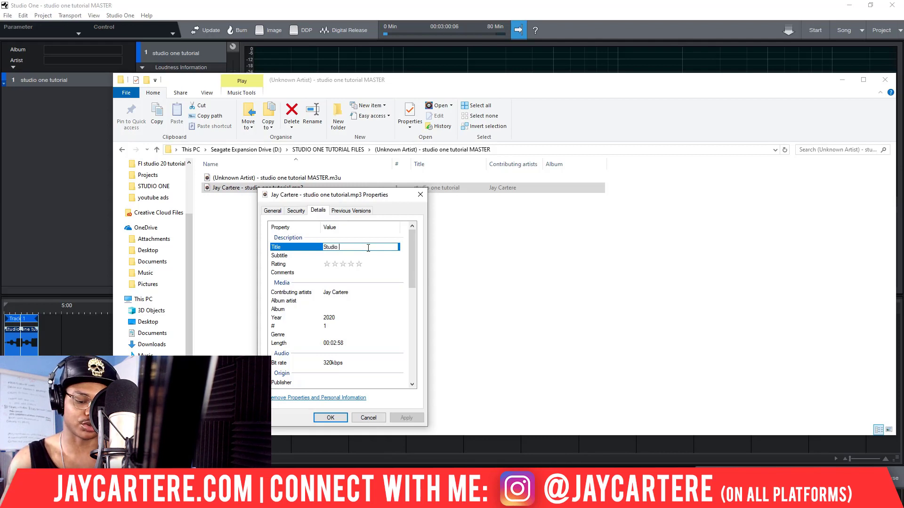
pyautogui.write(' One Tutorial')
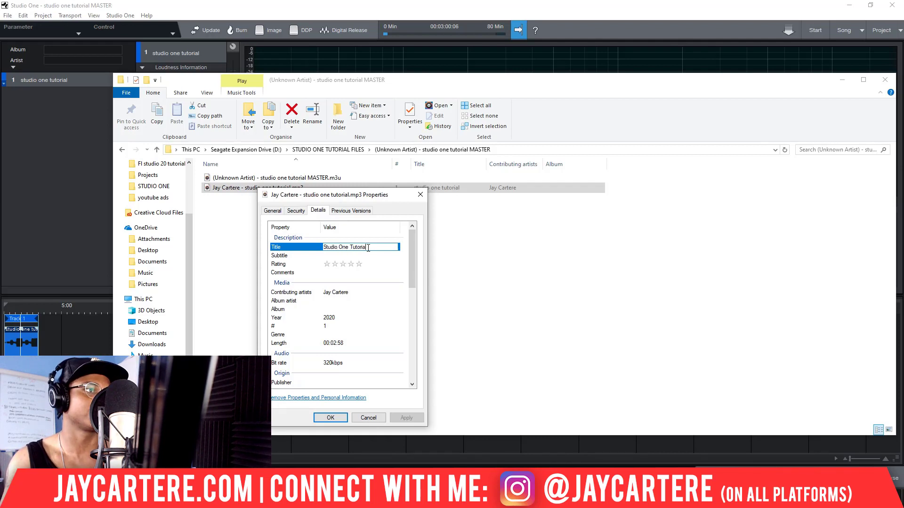
pyautogui.click(344, 293)
# - Leave Album blank and check that the track number is 1
pyautogui.click(339, 309)
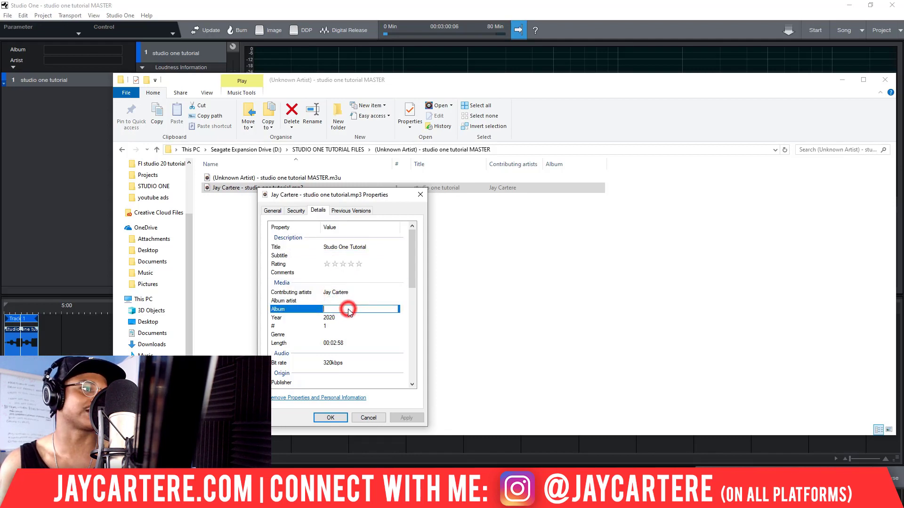
pyautogui.click(341, 308)
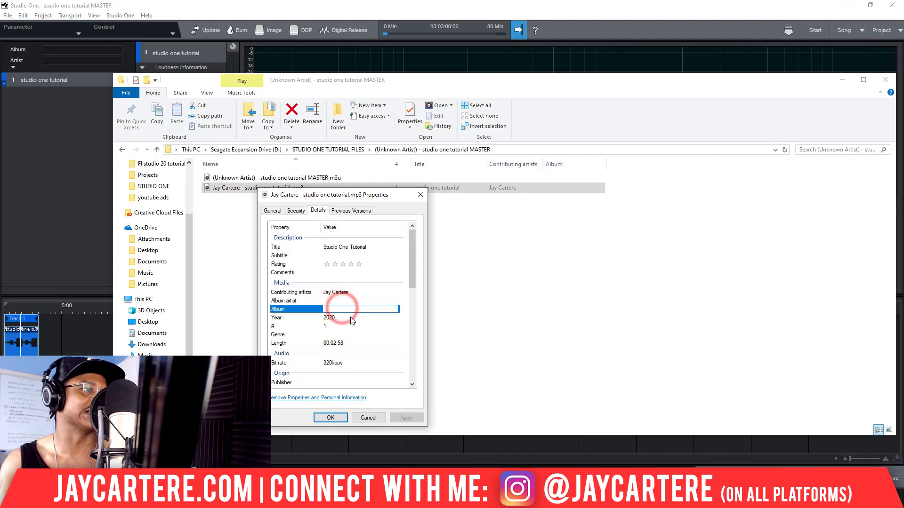
pyautogui.click(337, 316)
pyautogui.click(332, 326)
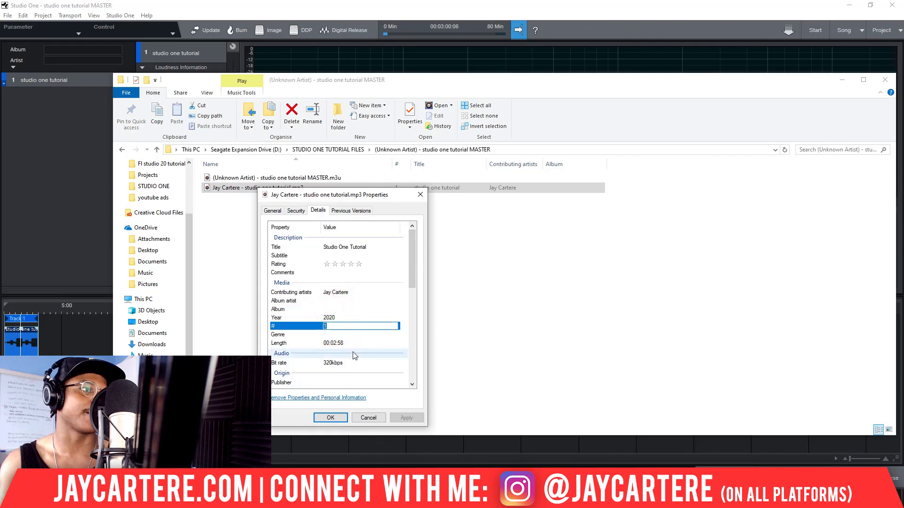
pyautogui.scroll(-2, 354, 357)
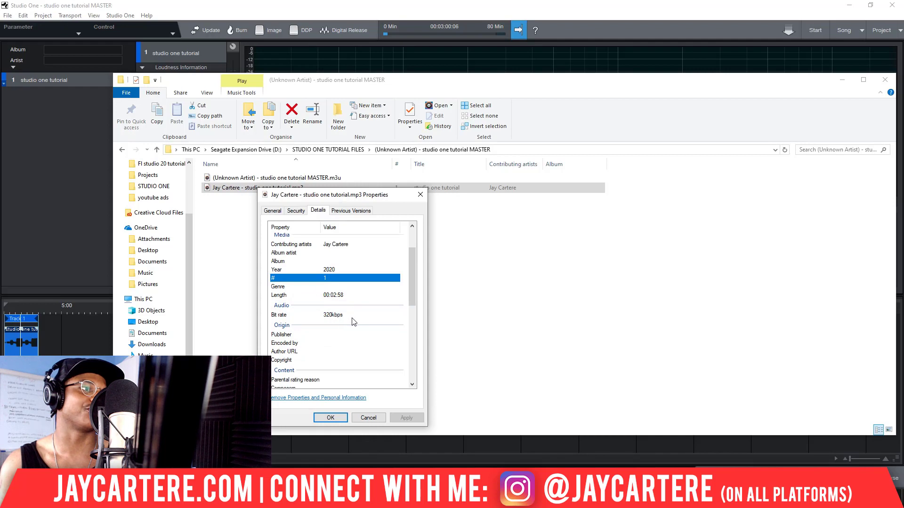
pyautogui.scroll(-1, 353, 324)
pyautogui.scroll(-7, 353, 325)
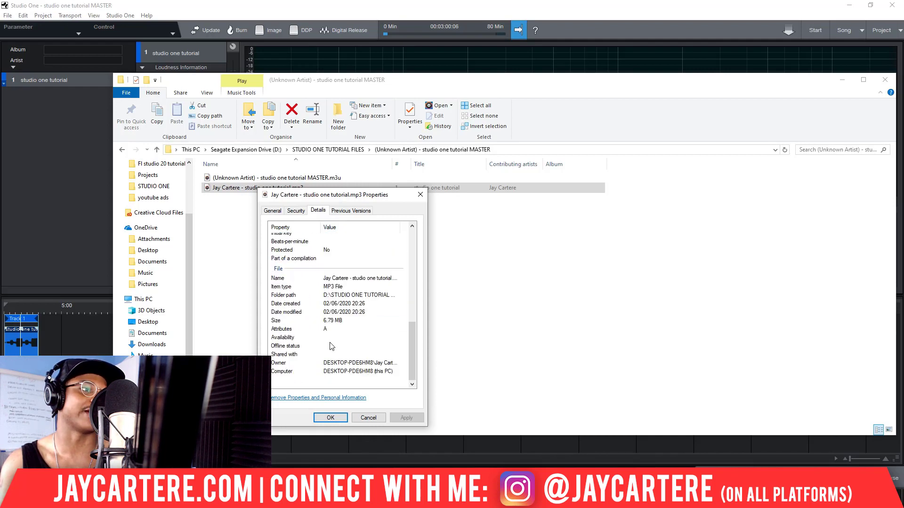
pyautogui.scroll(8, 335, 343)
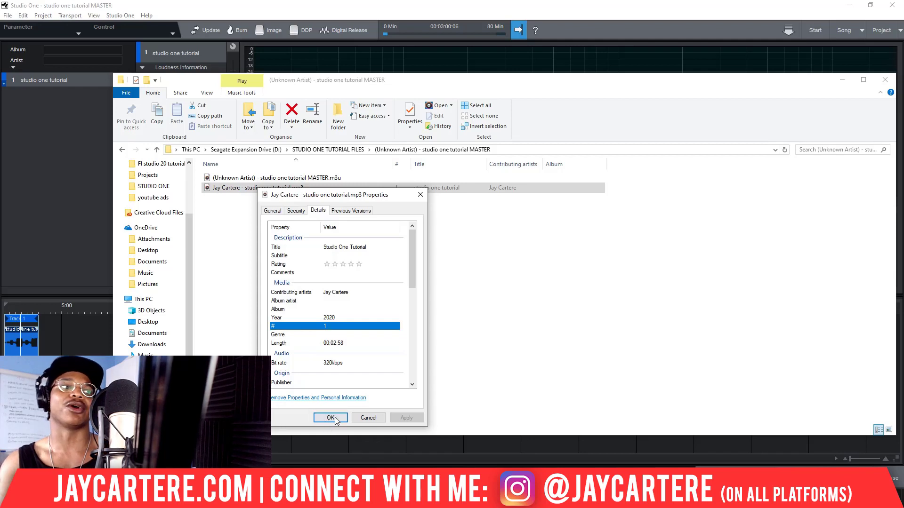
# - Apply the new name and title, select Studio One Tutorial.mp3, and move the Explorer window right
pyautogui.click(330, 418)
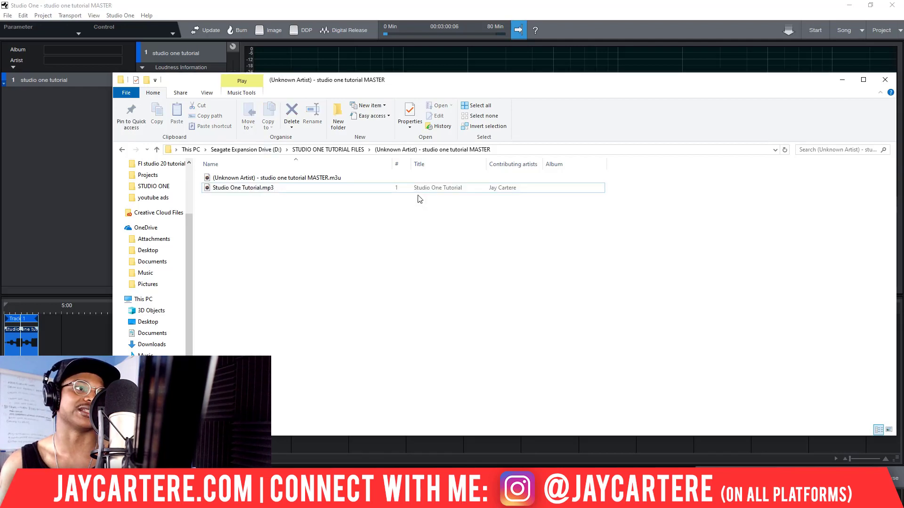
pyautogui.click(246, 188)
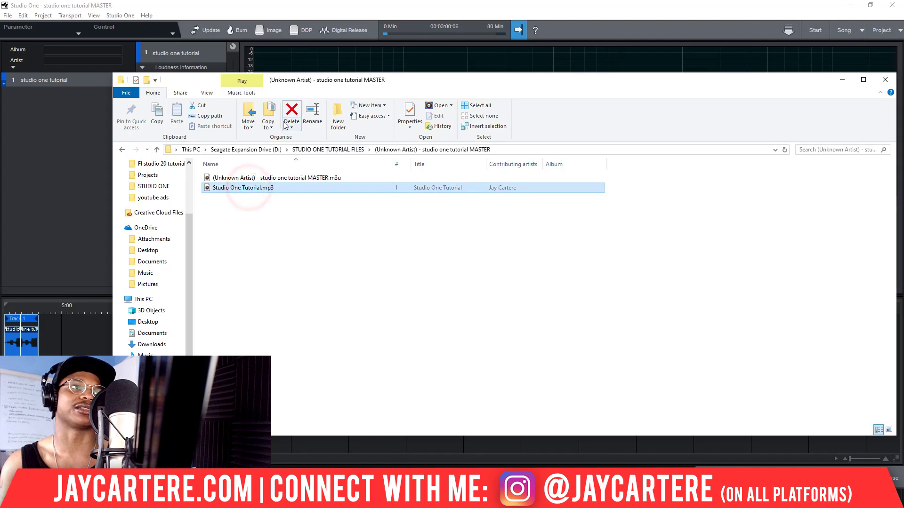
pyautogui.moveTo(410, 85); pyautogui.dragTo(413, 87)
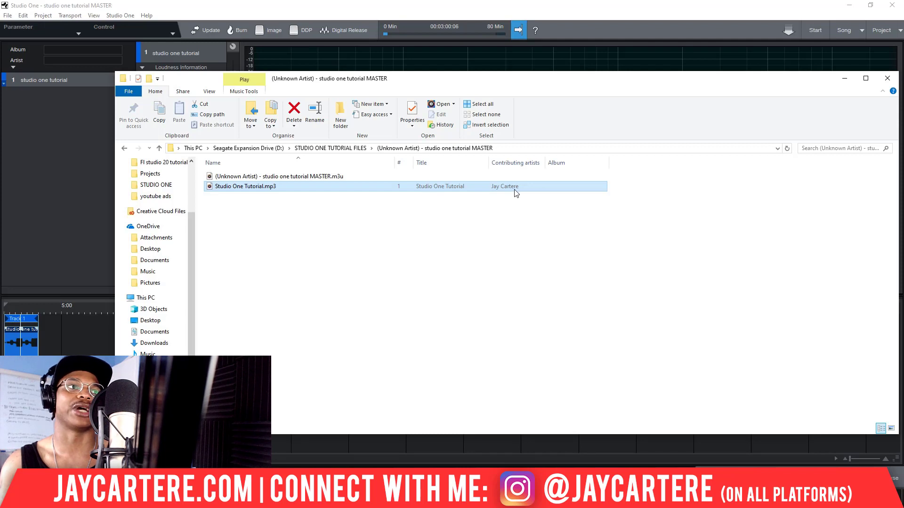
pyautogui.moveTo(447, 80); pyautogui.dragTo(403, 98)
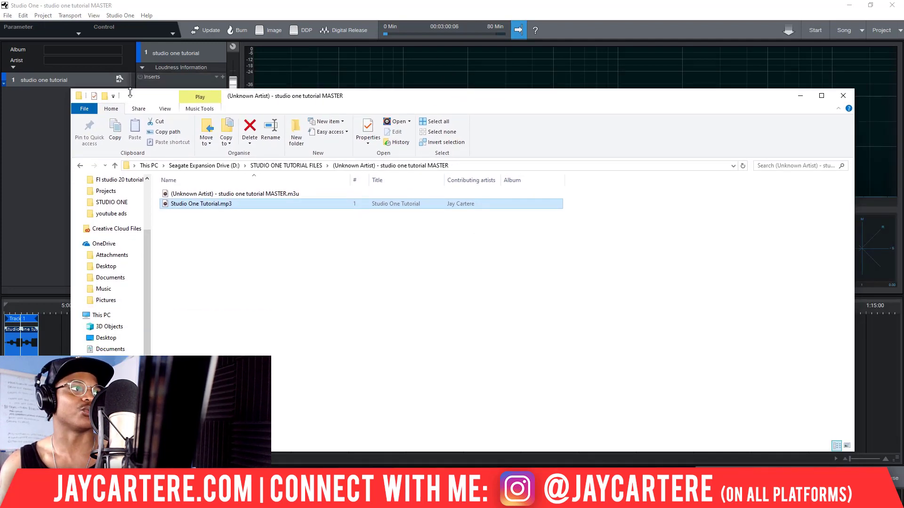
pyautogui.moveTo(391, 97); pyautogui.dragTo(538, 113)
# - Set the release to a 24 Bit Wave file without the artist in the file name
pyautogui.click(350, 34)
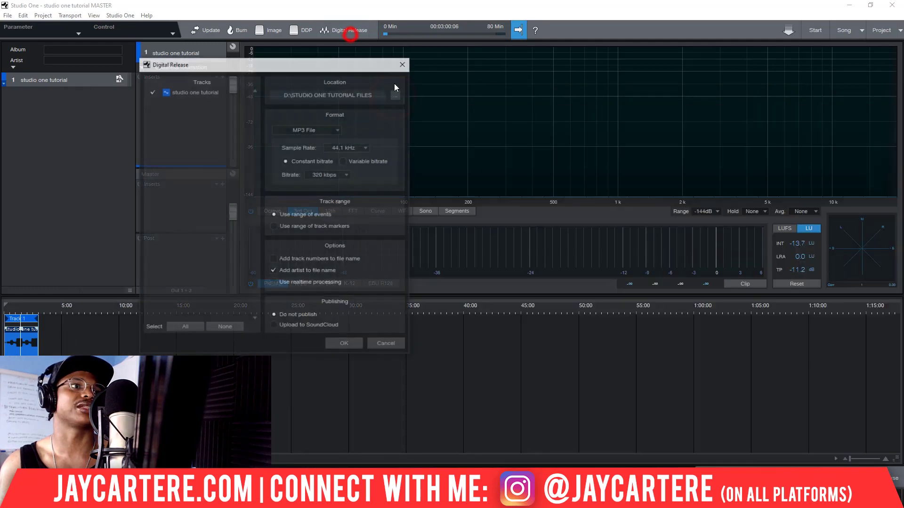
pyautogui.click(328, 129)
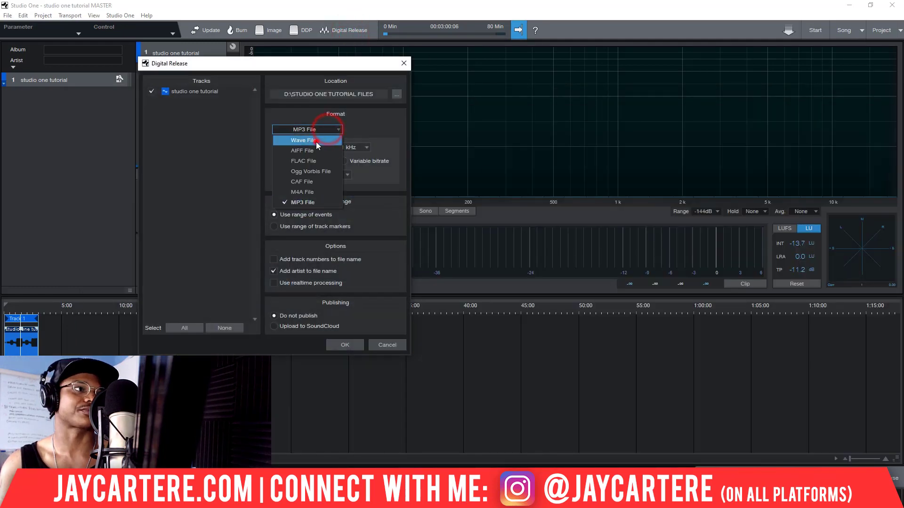
pyautogui.click(316, 141)
pyautogui.click(365, 147)
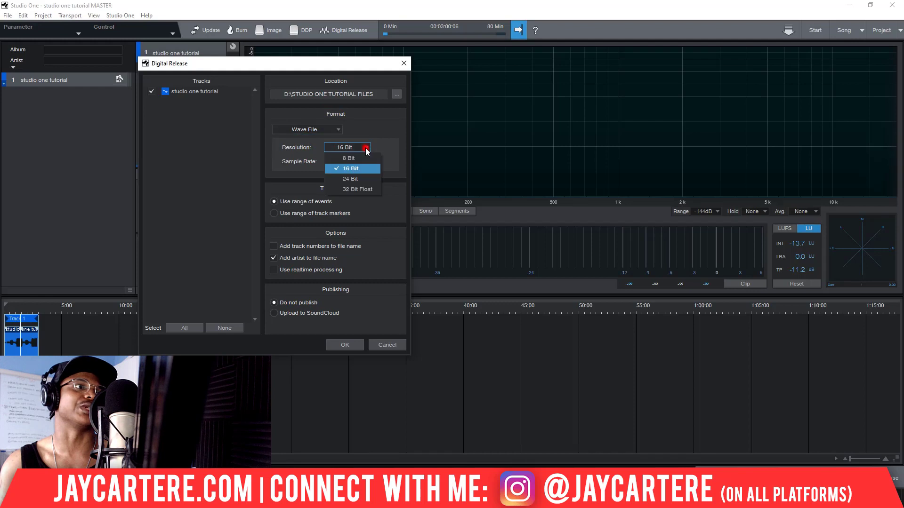
pyautogui.click(359, 179)
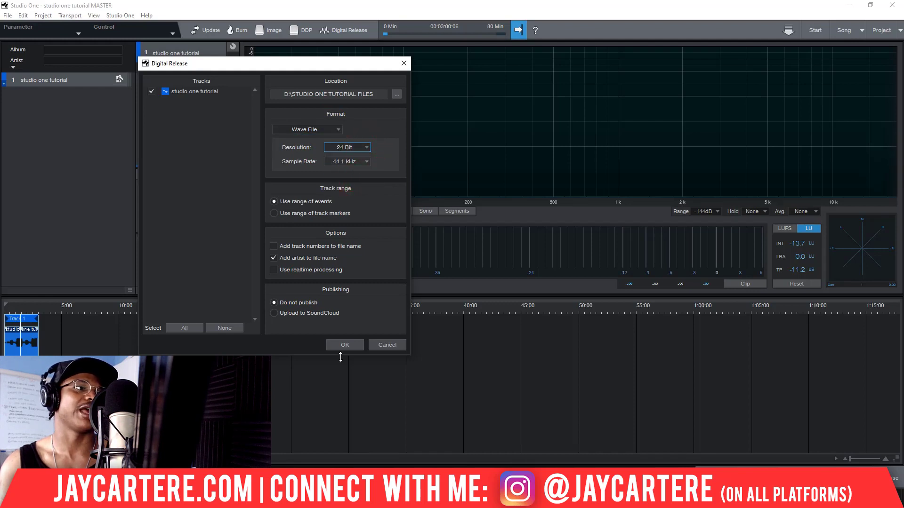
pyautogui.click(274, 258)
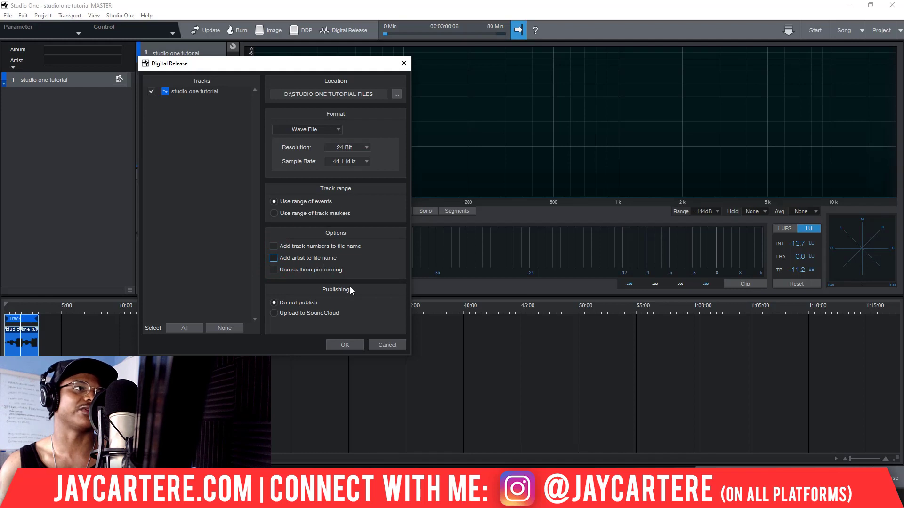
pyautogui.click(204, 92)
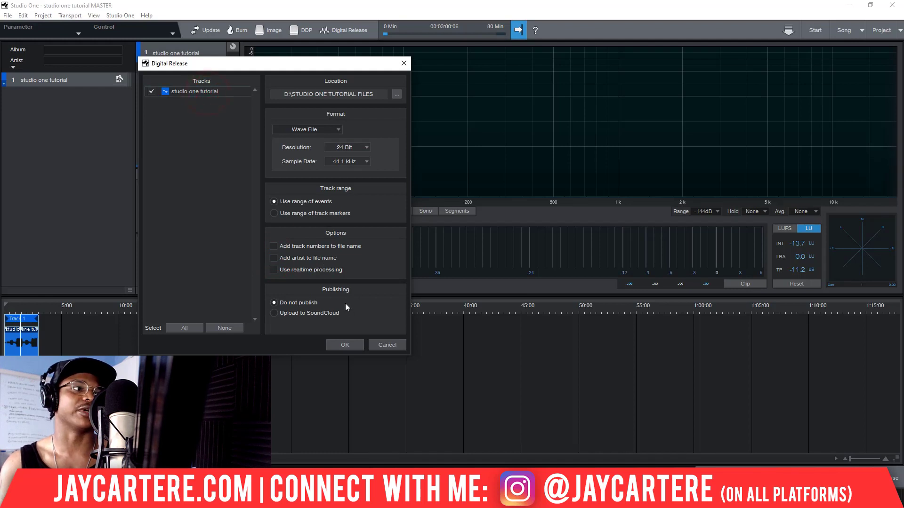
# - Close the release settings and bring the export folder window up and left
pyautogui.click(384, 346)
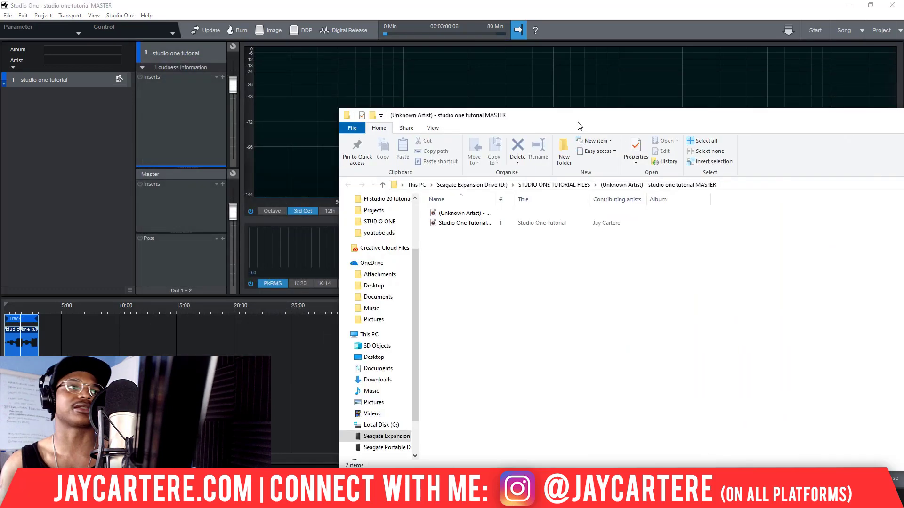
pyautogui.moveTo(572, 116); pyautogui.dragTo(402, 86)
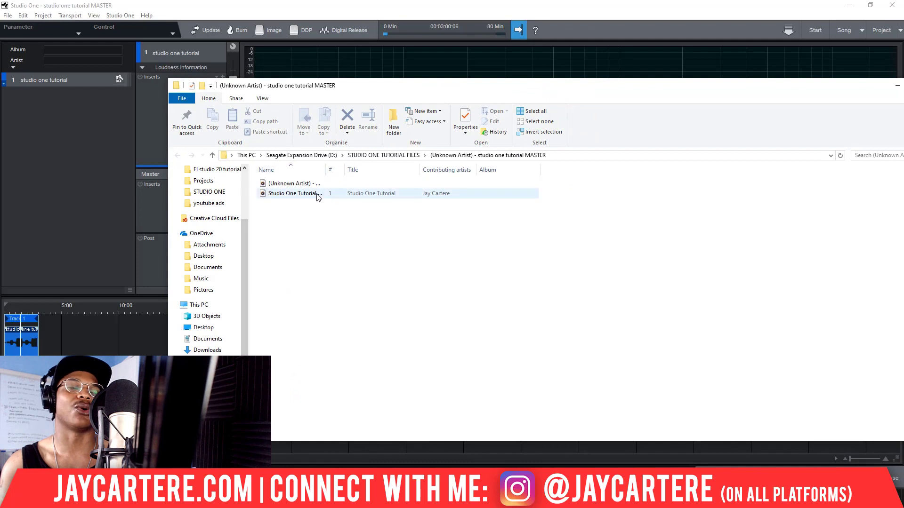